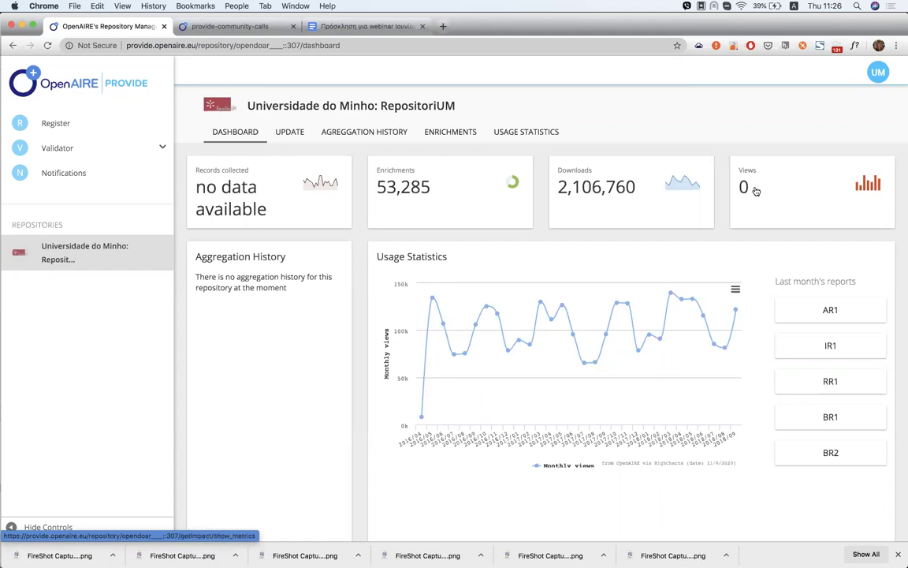
scroll(641, 320, down, 2)
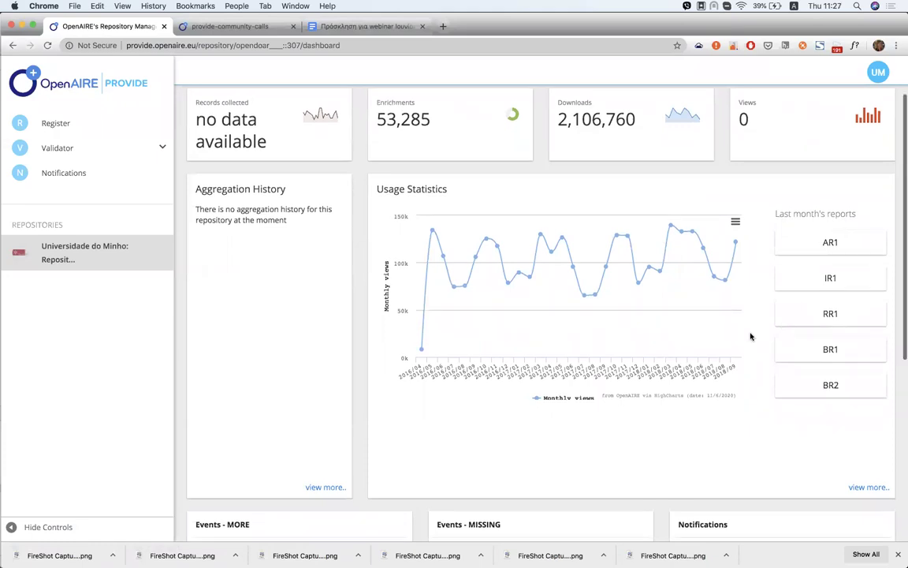
scroll(750, 337, down, 5)
scroll(600, 380, down, 2)
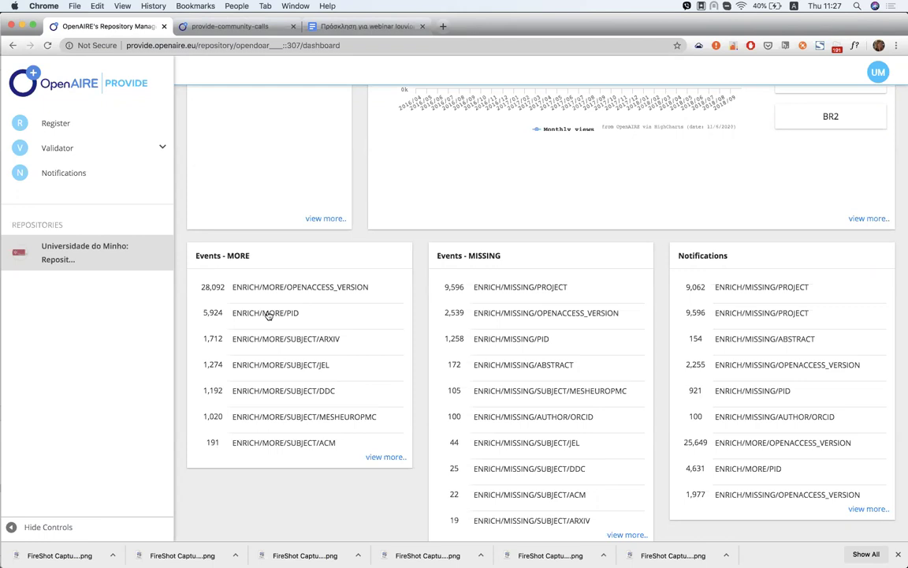
scroll(268, 316, up, 5)
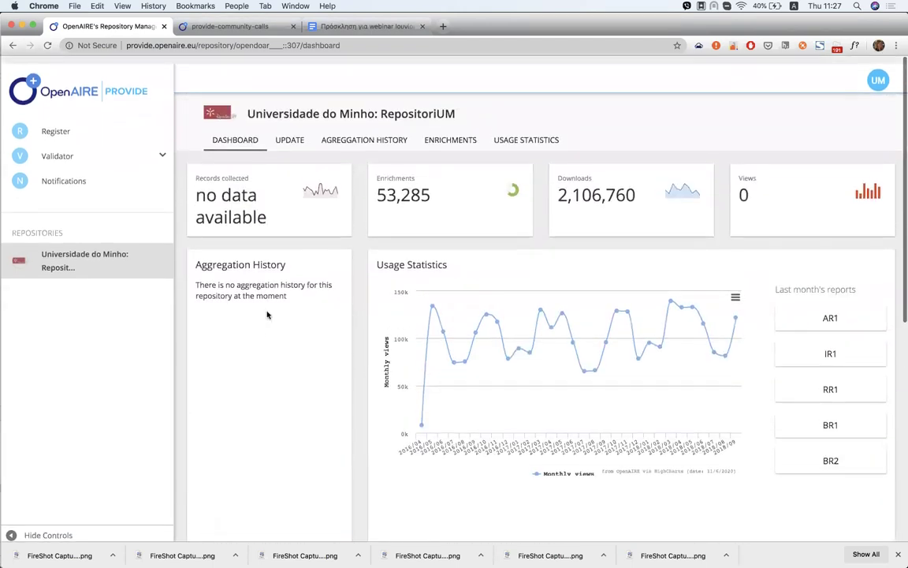
Open the repository's UPDATE page and scroll through its details form
click(292, 132)
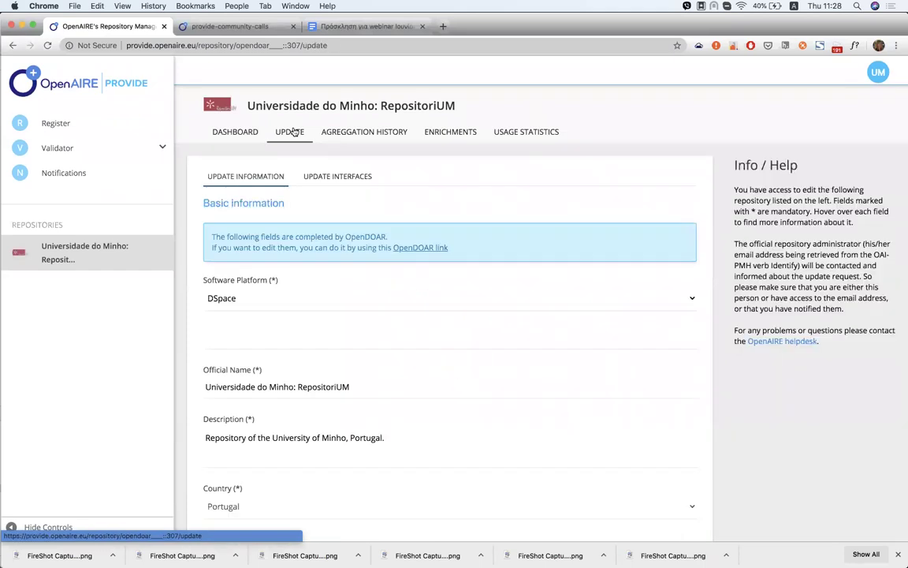
scroll(363, 244, down, 1)
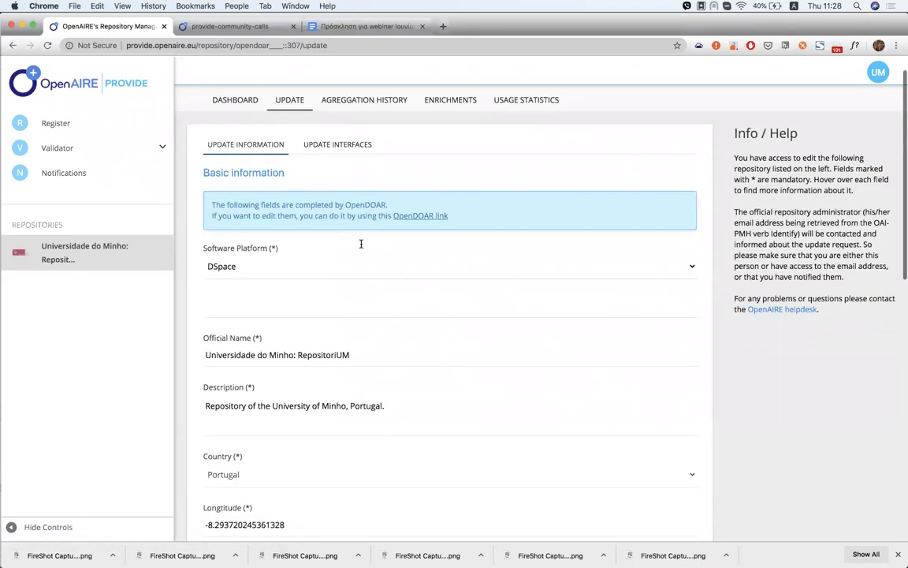
scroll(361, 244, down, 5)
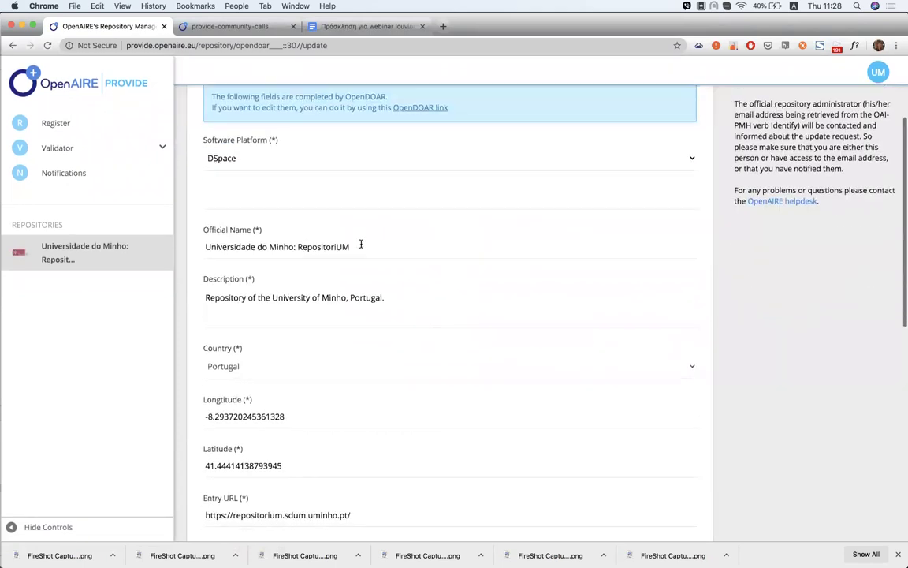
scroll(361, 244, down, 2)
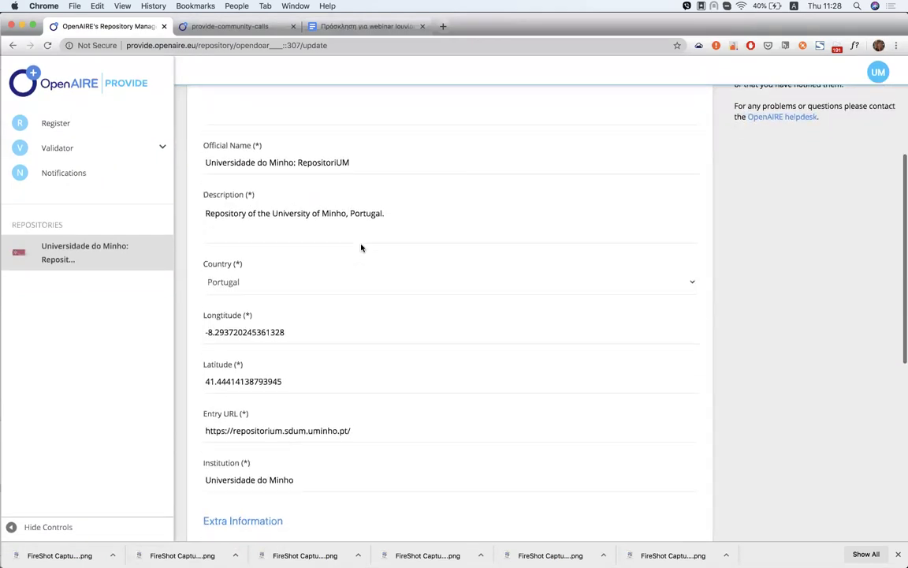
scroll(361, 247, up, 8)
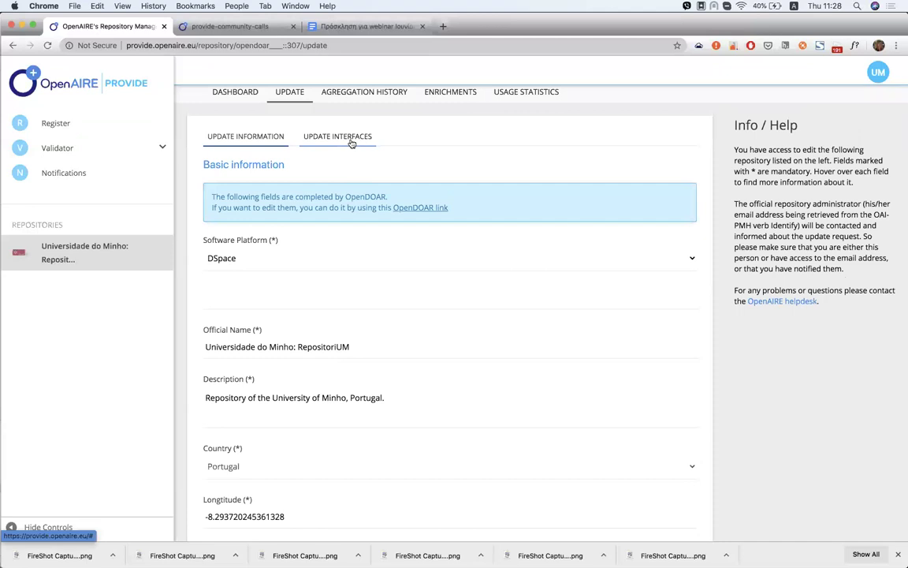
Review the two OAI-PMH interfaces and check the Desired Compatibility Level options, leaving them unchanged
click(352, 141)
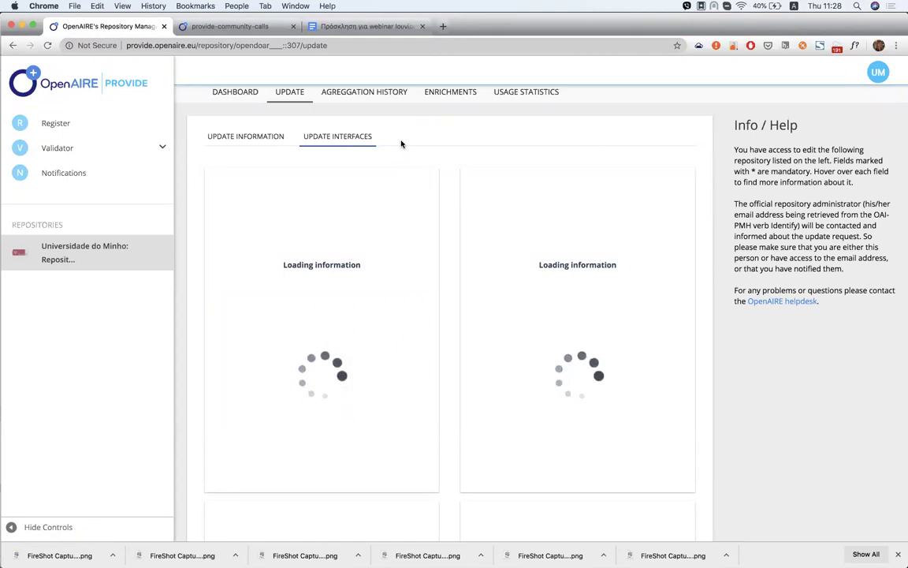
scroll(400, 143, up, 2)
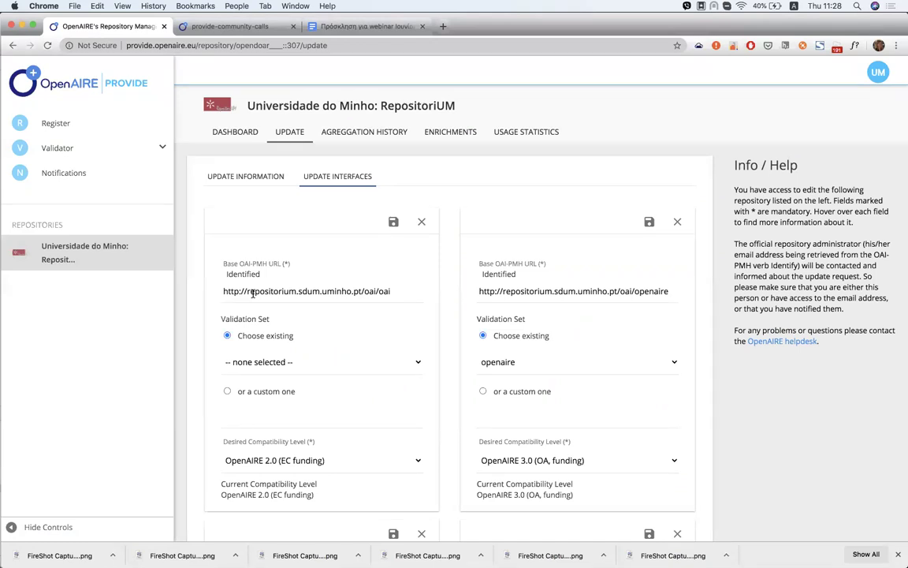
click(272, 336)
click(263, 465)
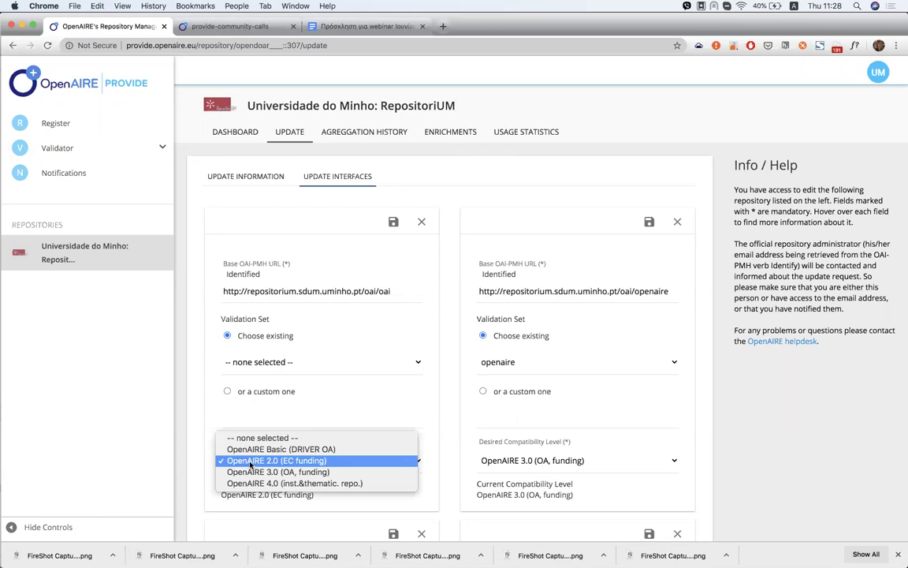
click(197, 467)
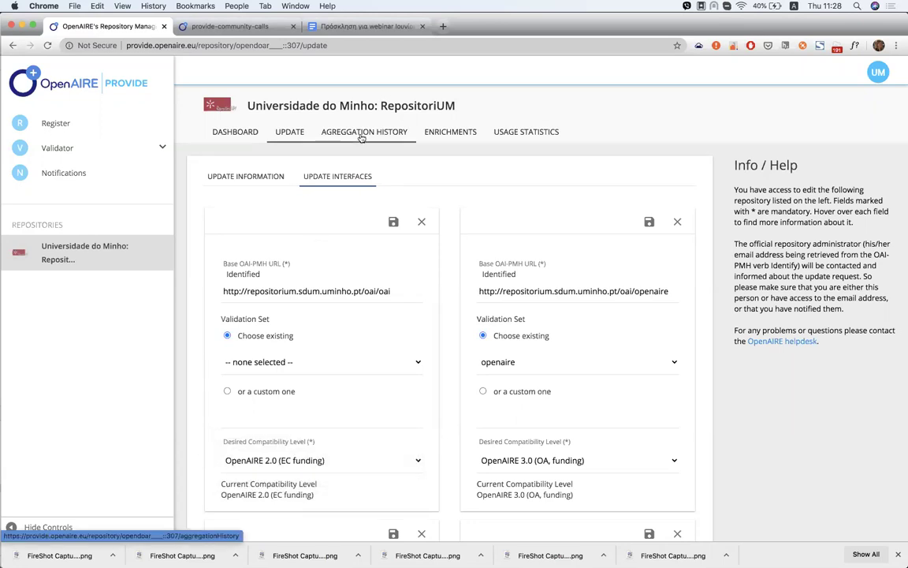
Go to Register and choose the Literature repository card
click(97, 130)
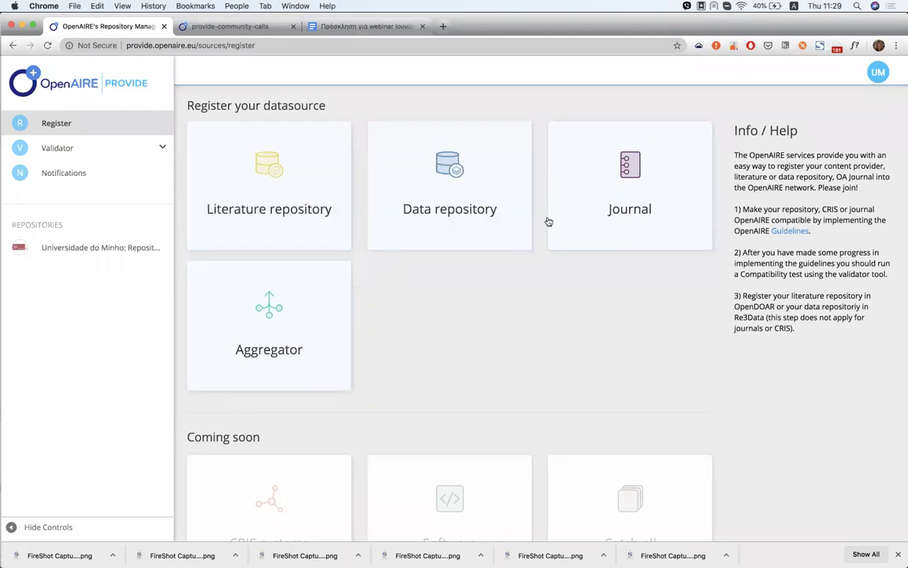
mouse_move(593, 215)
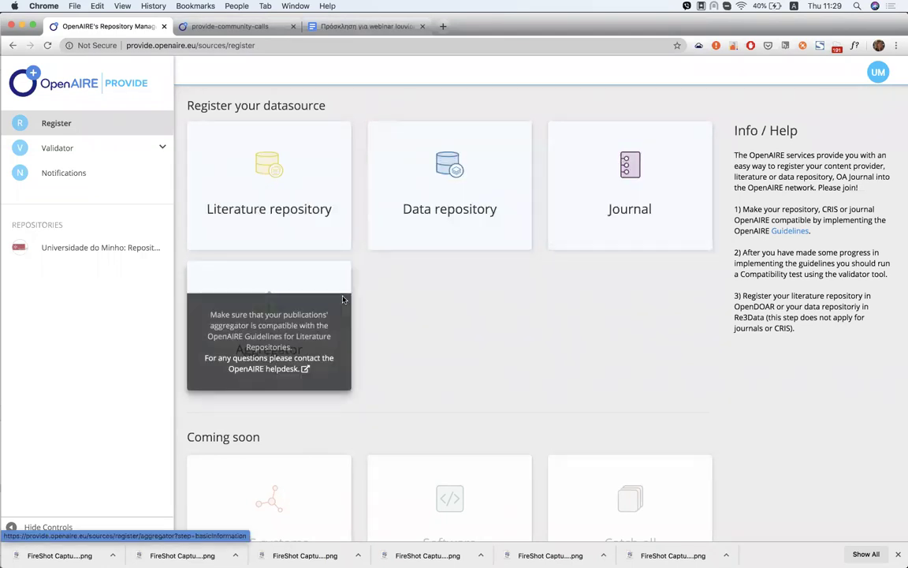
mouse_move(335, 198)
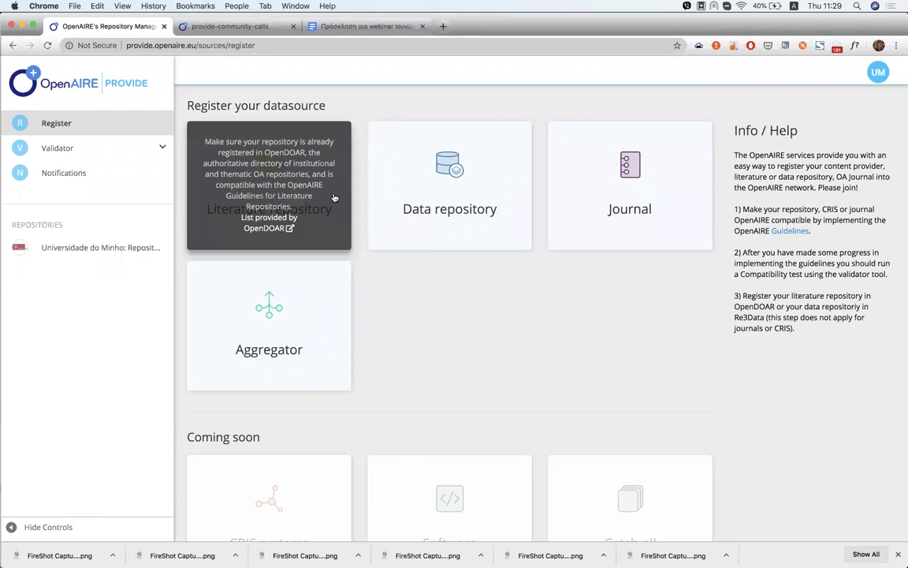
click(335, 198)
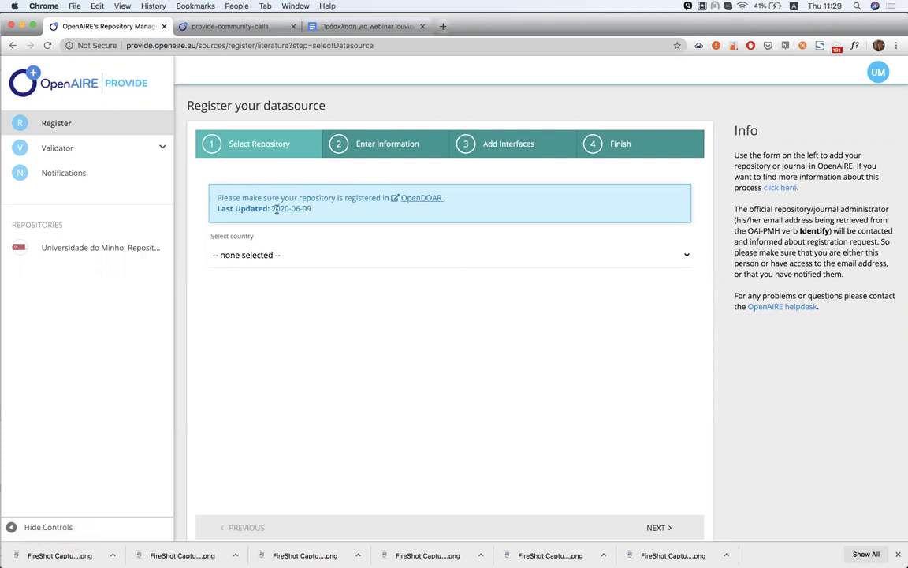
Select Greece as the country for the OpenDOAR repository list
drag(272, 208, 311, 208)
click(328, 211)
click(293, 263)
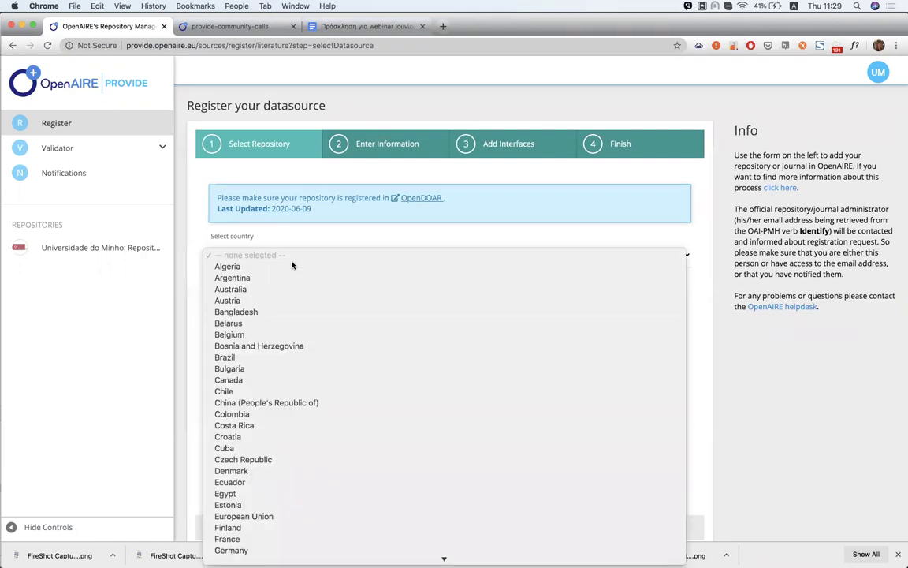
text(gr)
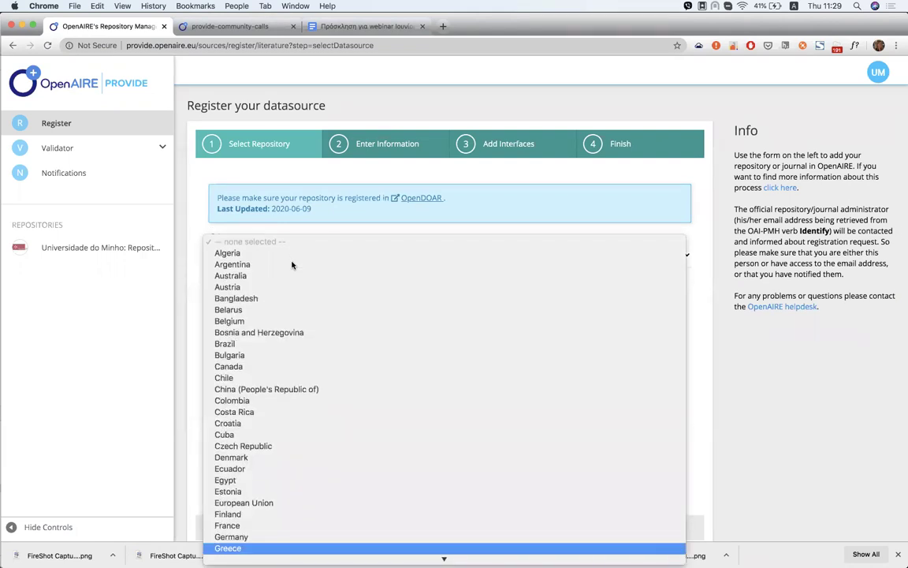
key(Return)
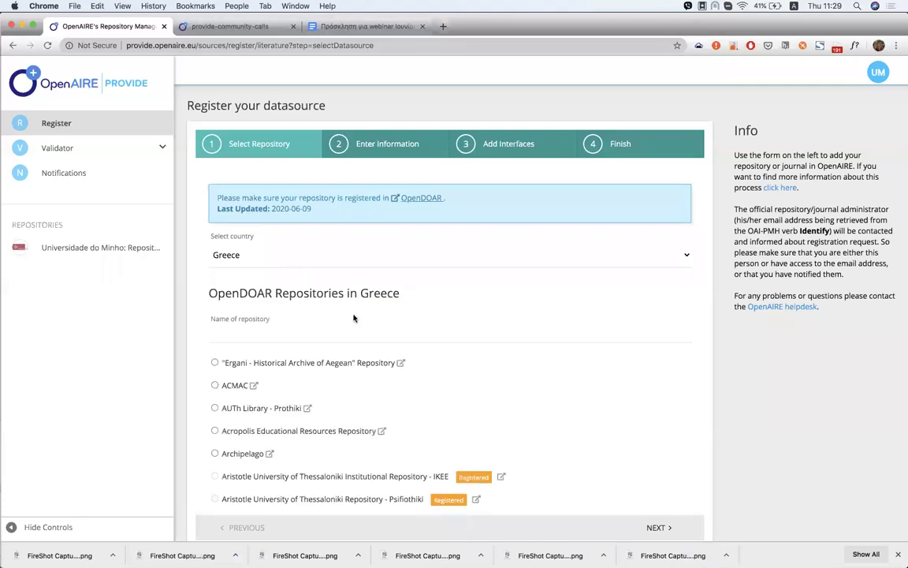
Tick Acropolis Educational Resources Repository and proceed to the Enter Information step
scroll(354, 317, down, 1)
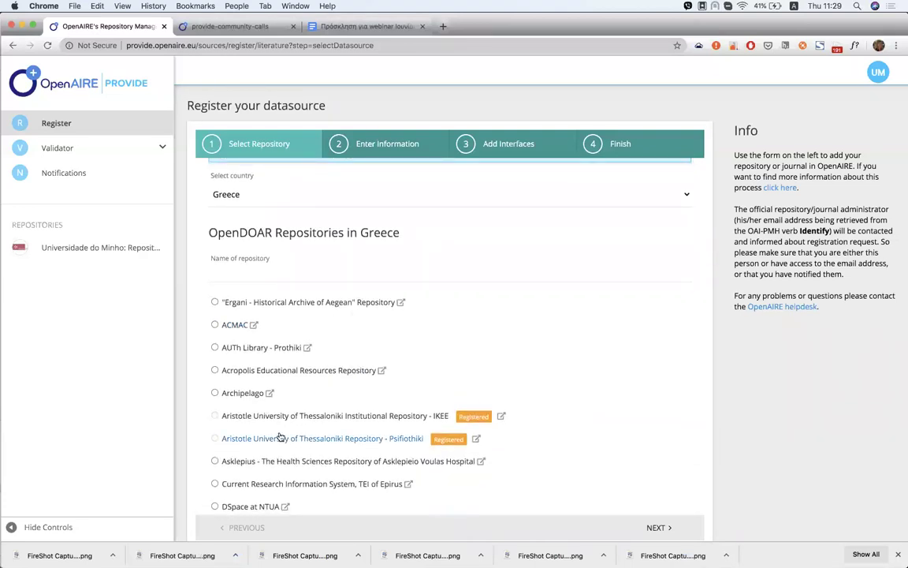
scroll(310, 355, down, 2)
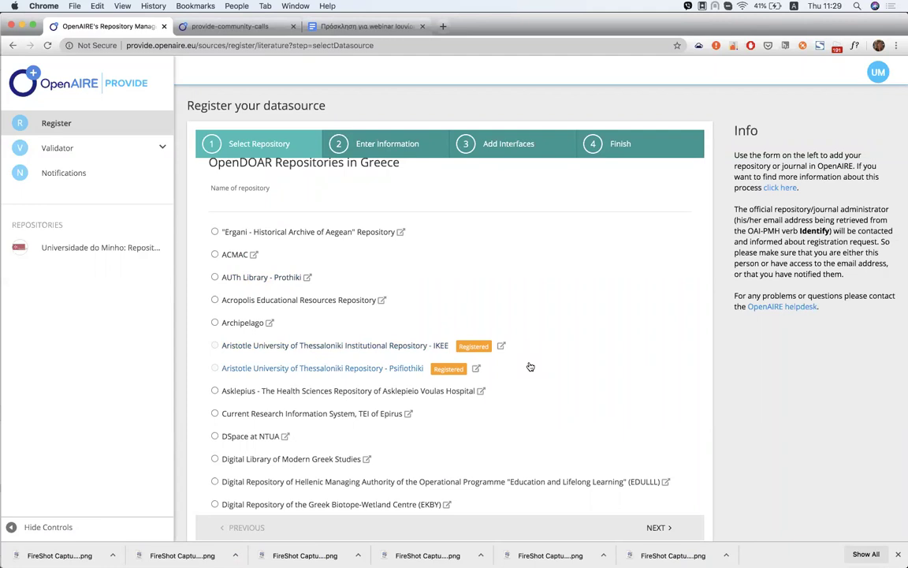
scroll(531, 367, down, 1)
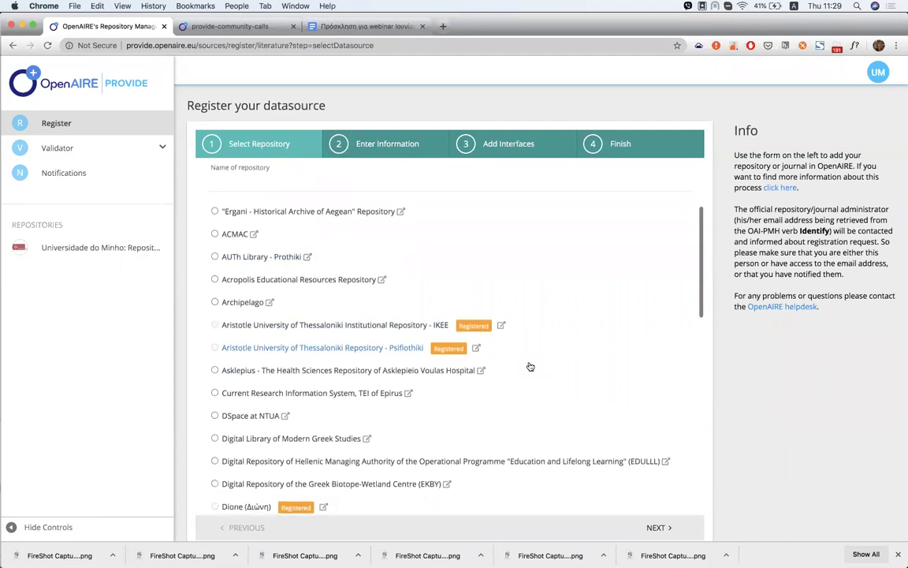
click(214, 285)
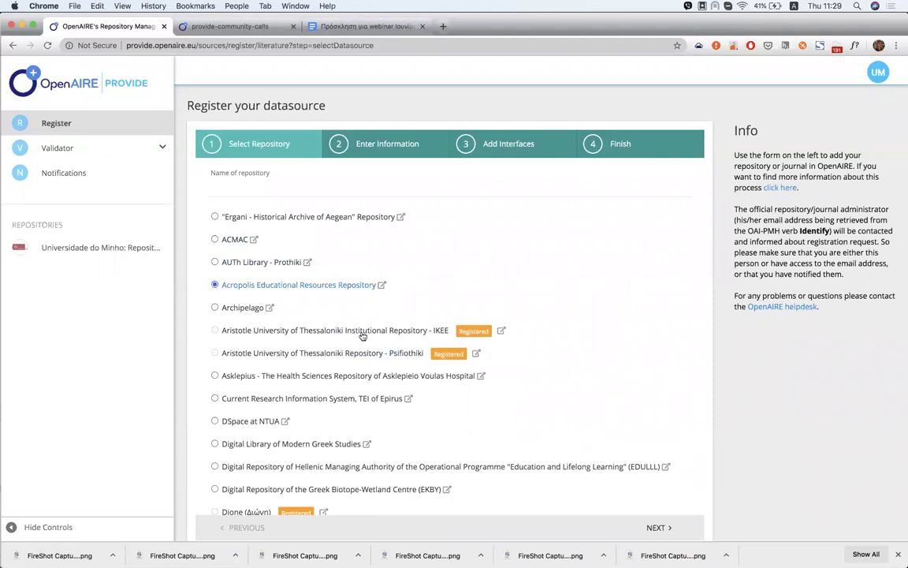
click(654, 528)
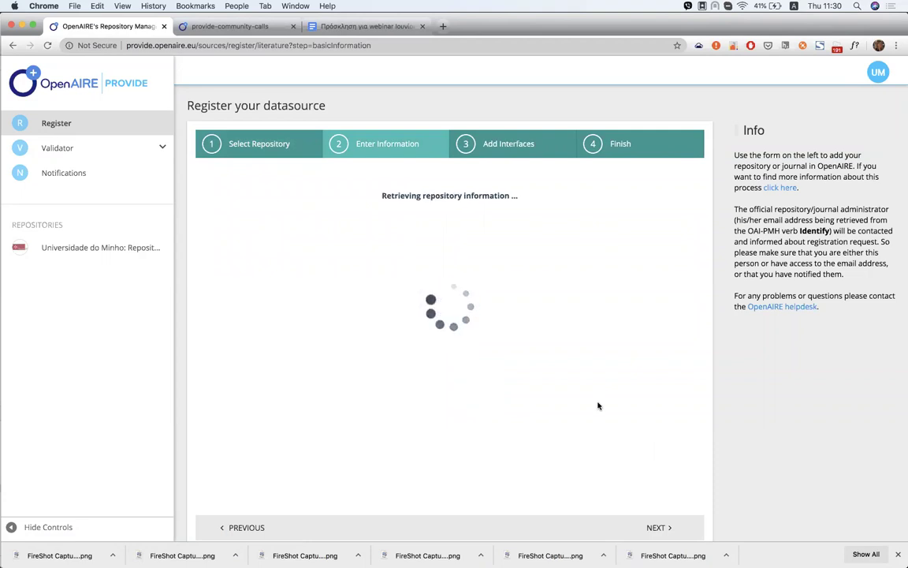
Fill in the administrator's e-mail address under Admin Email and proceed to Add Interfaces
scroll(597, 401, up, 3)
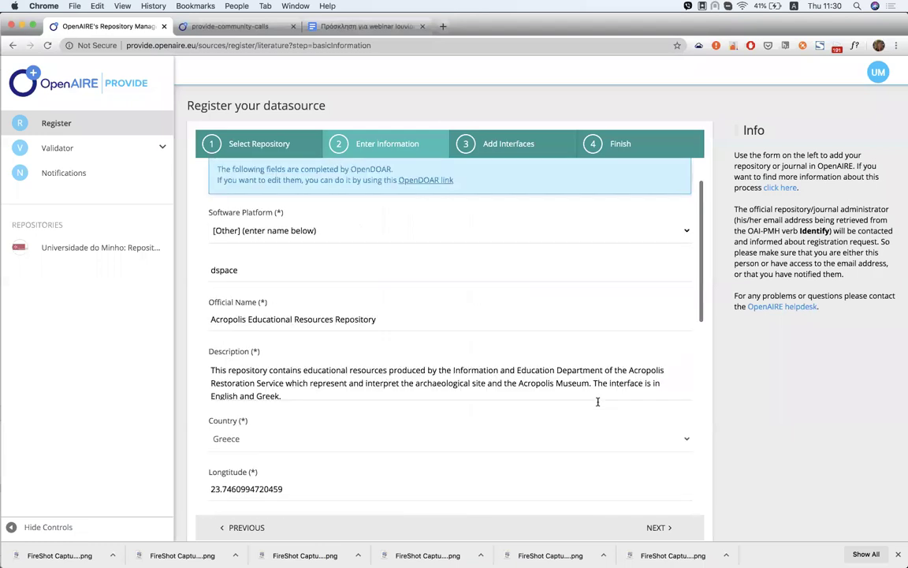
scroll(598, 401, down, 10)
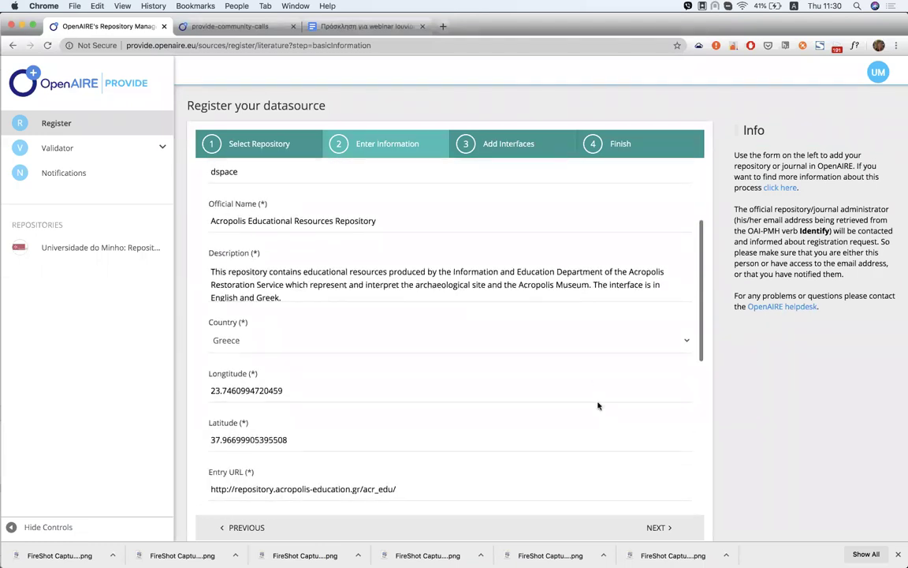
scroll(598, 406, down, 1)
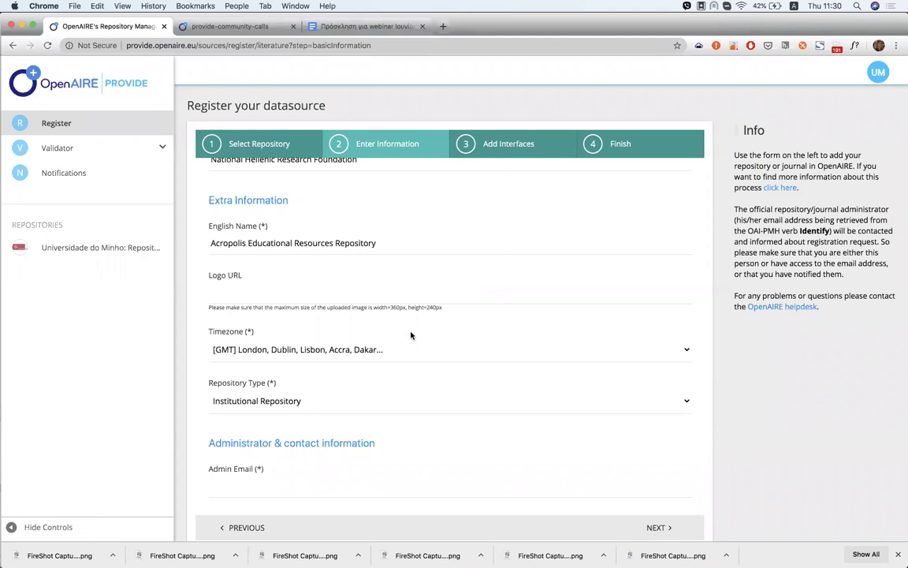
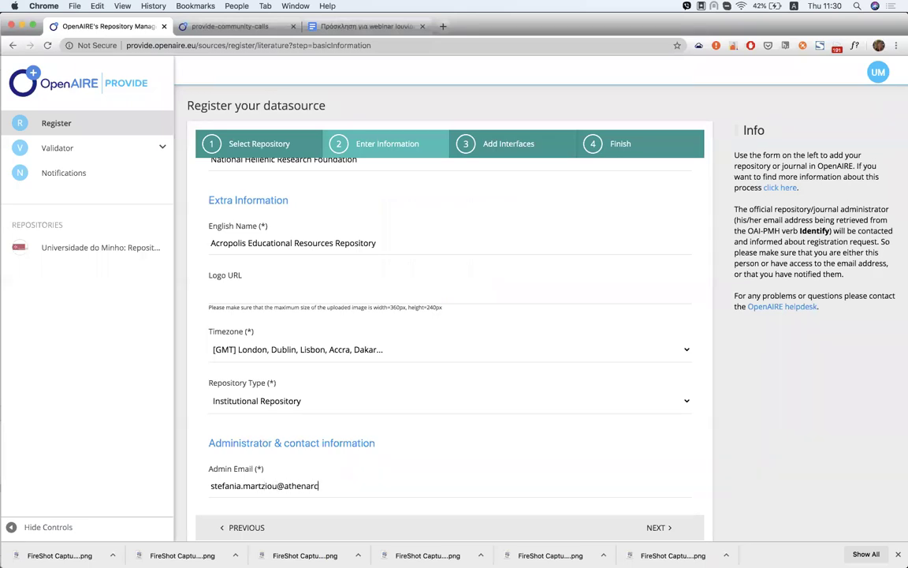
click(655, 526)
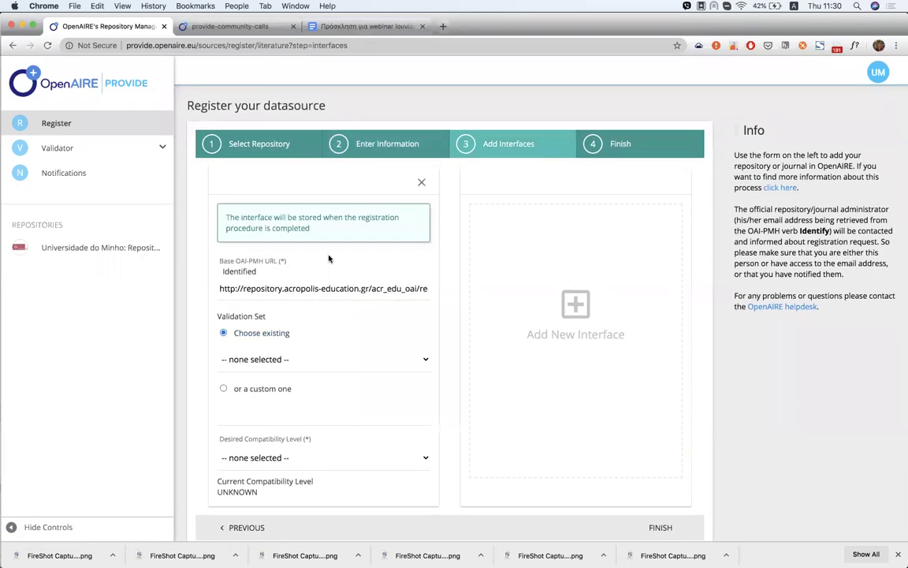
scroll(329, 258, down, 2)
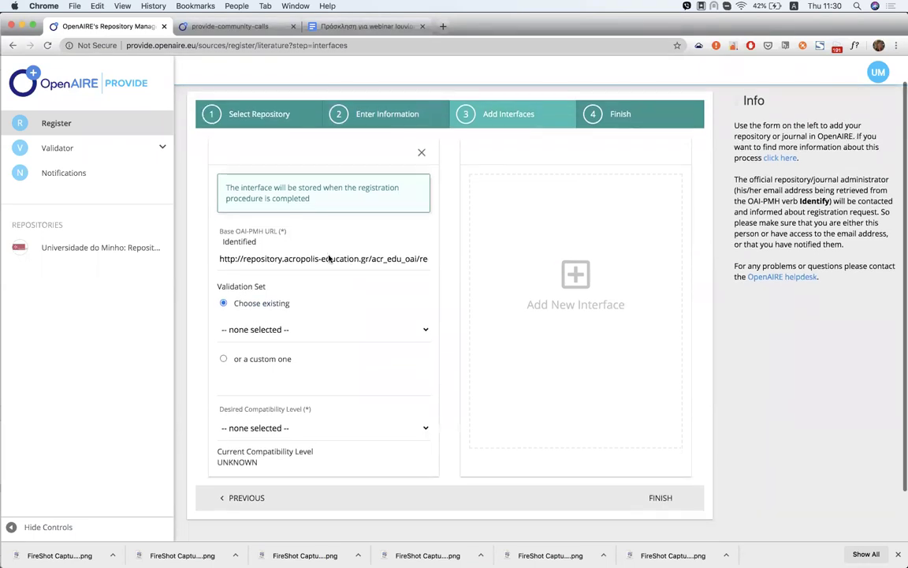
scroll(328, 259, up, 2)
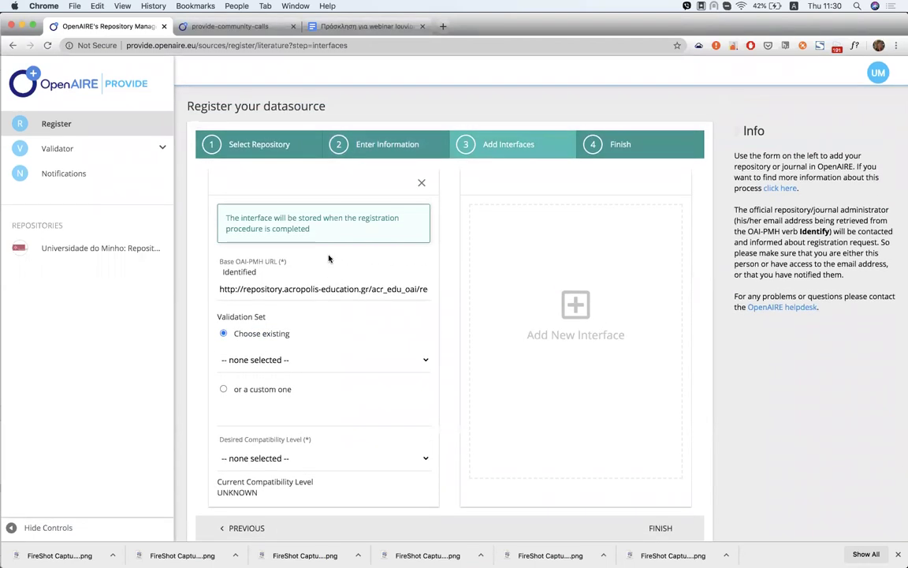
scroll(303, 285, down, 1)
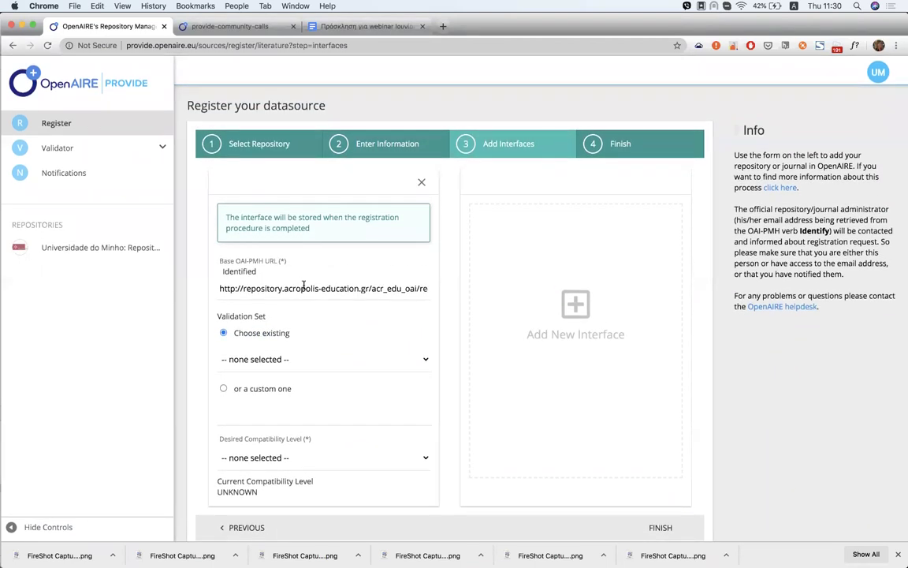
scroll(304, 286, up, 1)
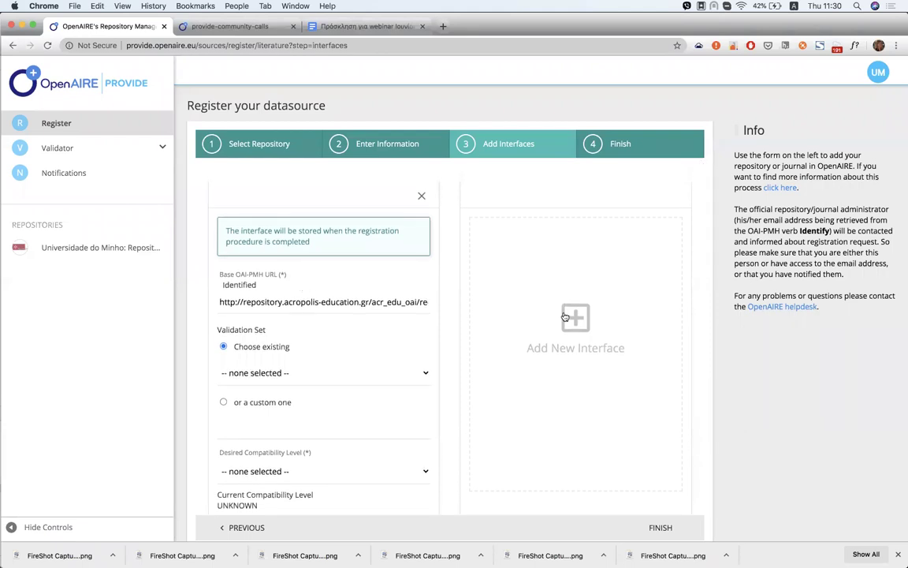
click(402, 471)
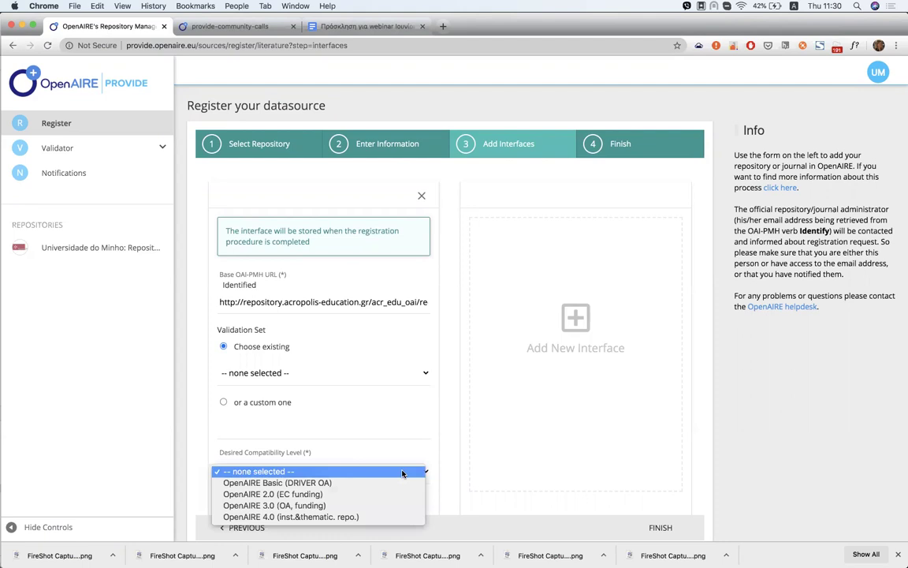
click(197, 465)
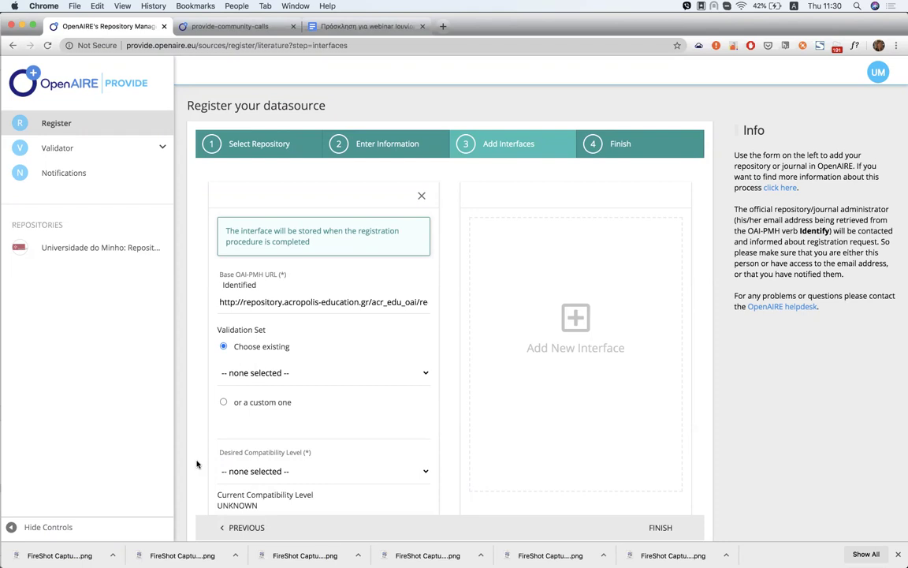
click(122, 257)
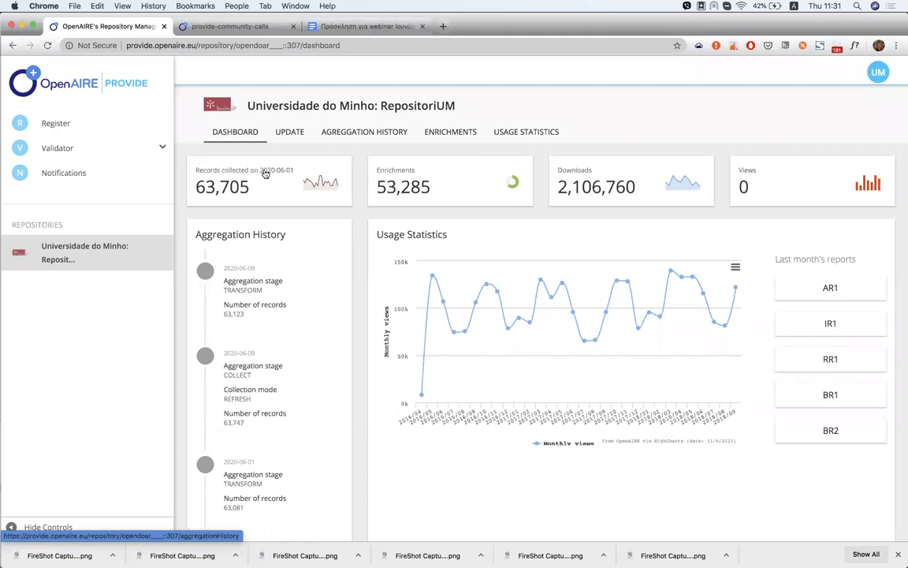
Browse RepositoriUM's dashboard of record counts and usage statistics, then open its aggregation history
scroll(274, 264, down, 2)
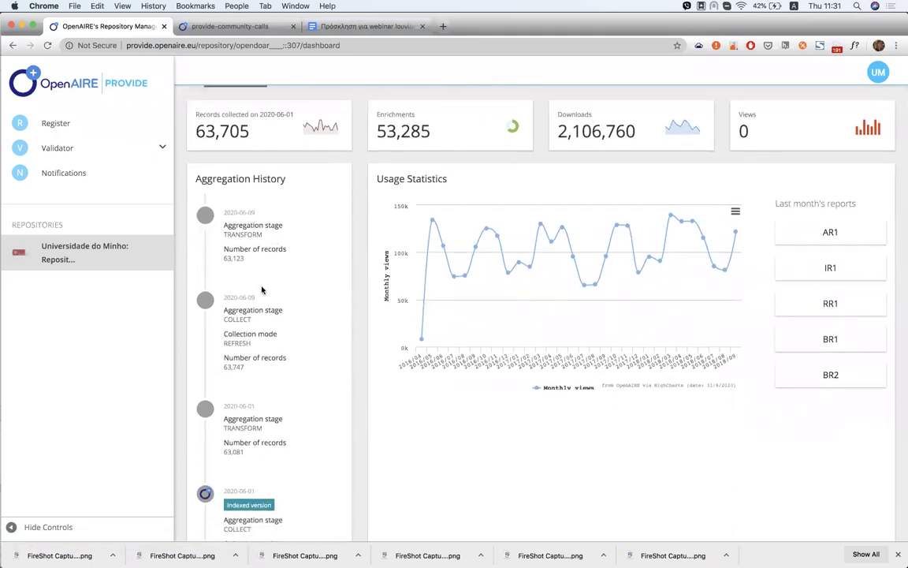
scroll(263, 290, down, 1)
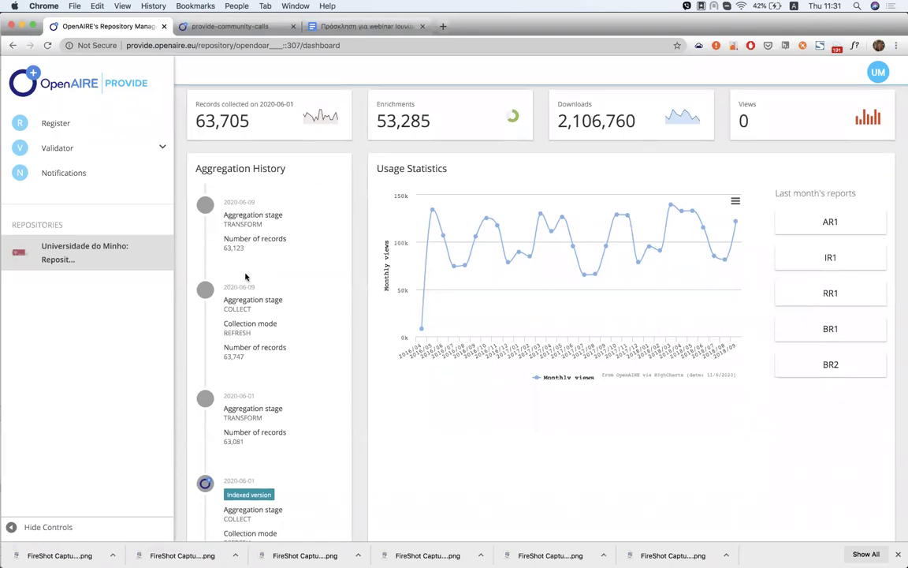
scroll(254, 442, down, 2)
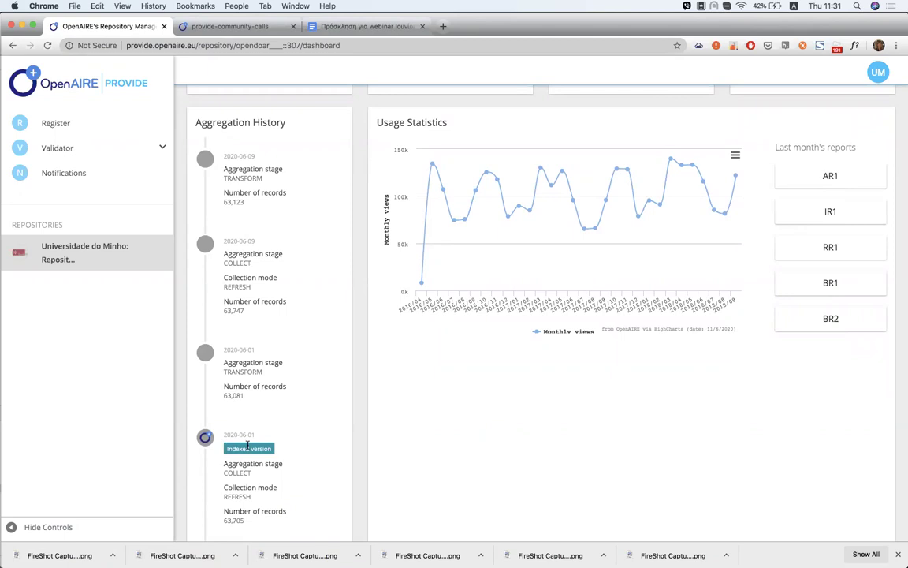
scroll(278, 452, down, 1)
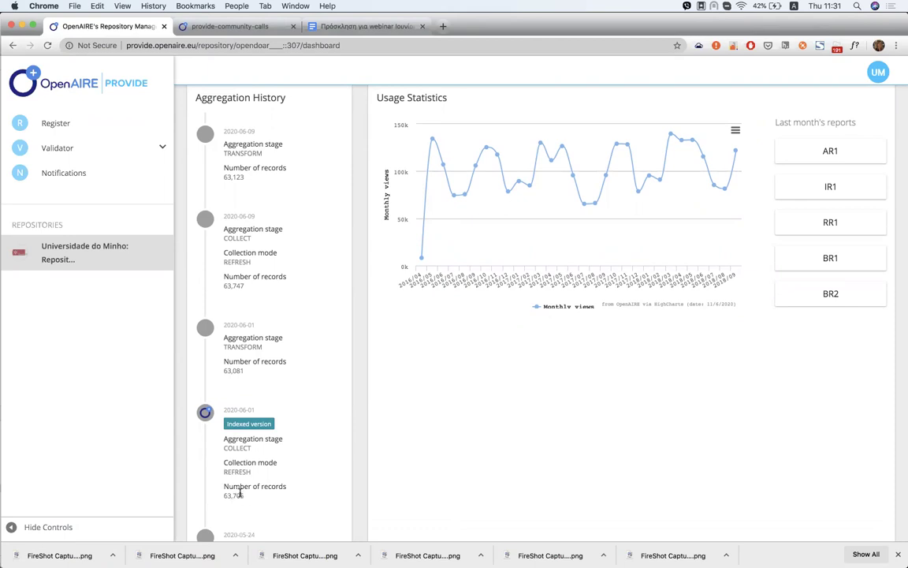
scroll(284, 493, up, 4)
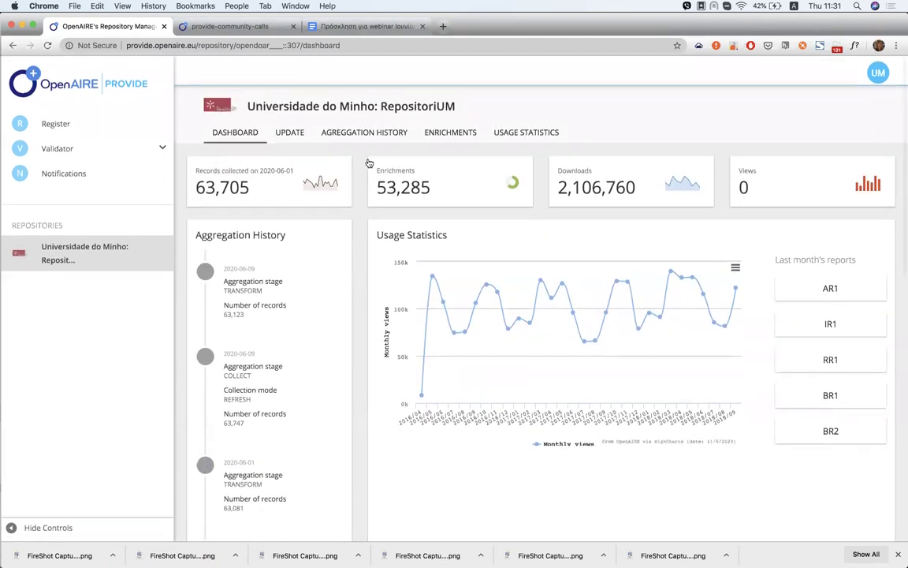
click(370, 136)
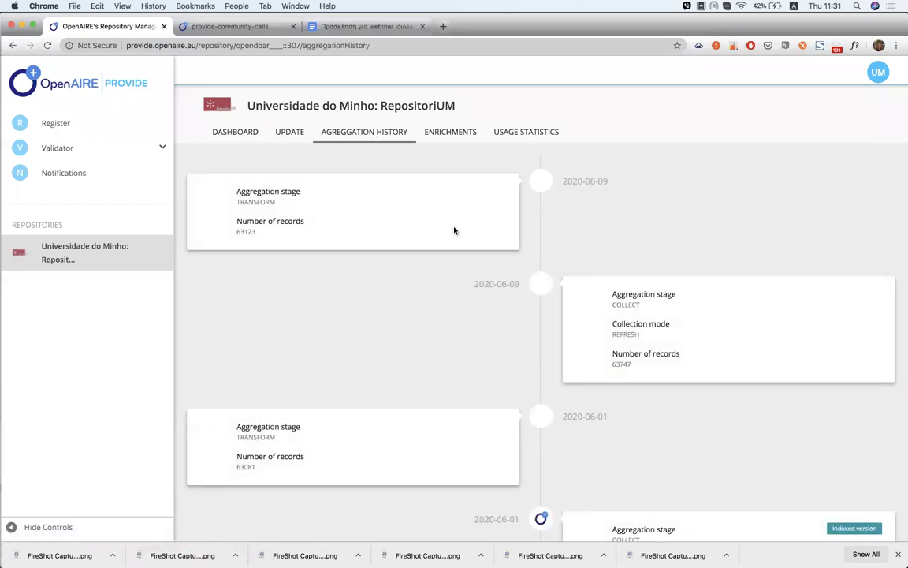
Load RepositoriUM's full aggregation history table via 'See more results' and browse it, then go to Enrichments
scroll(399, 148, down, 5)
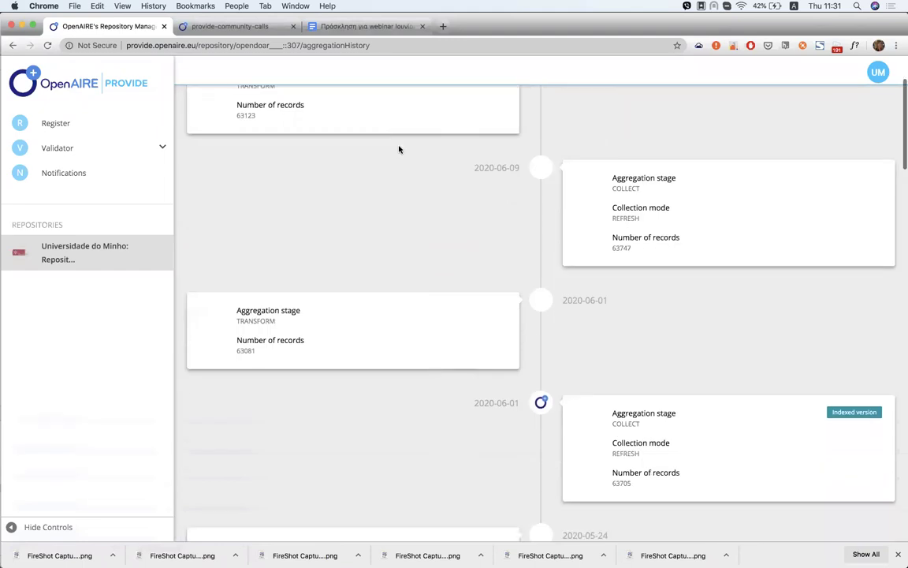
scroll(399, 148, down, 10)
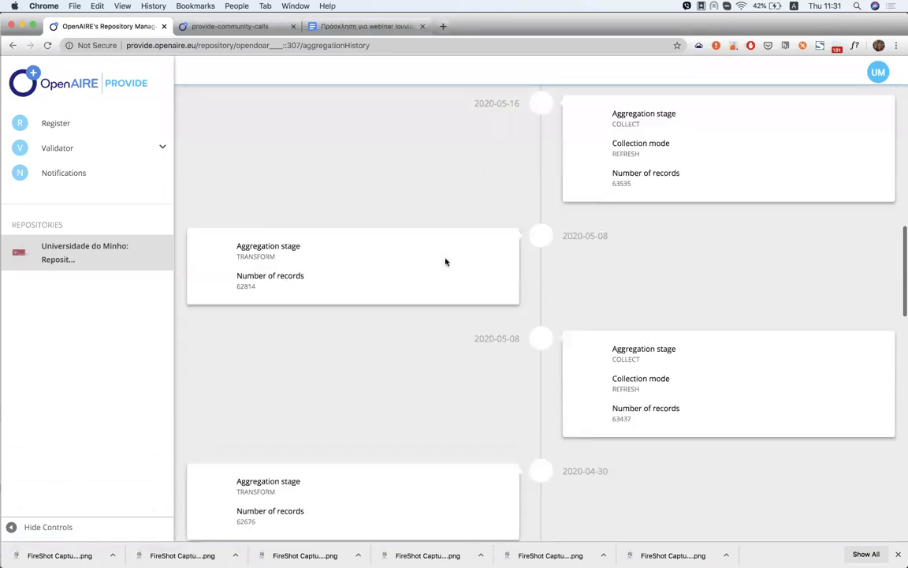
scroll(445, 262, down, 10)
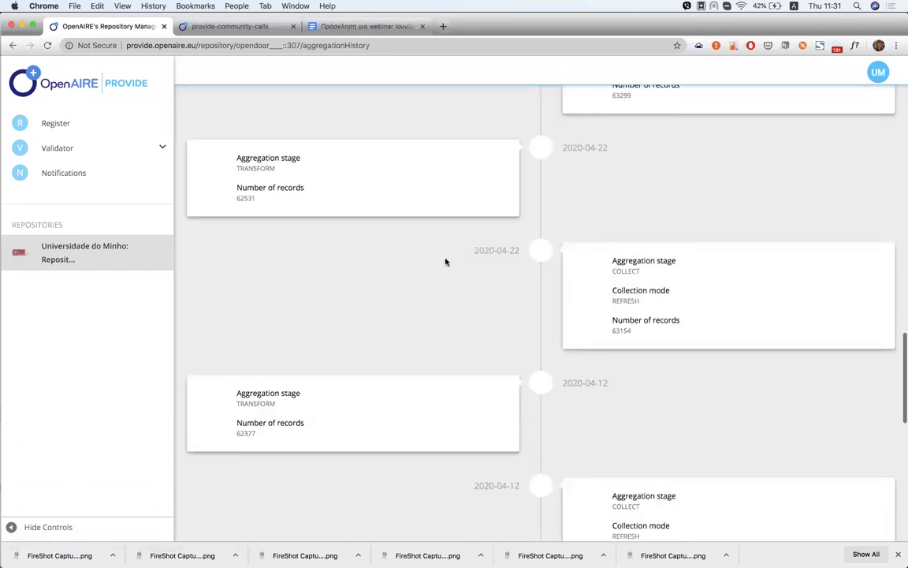
scroll(446, 262, down, 5)
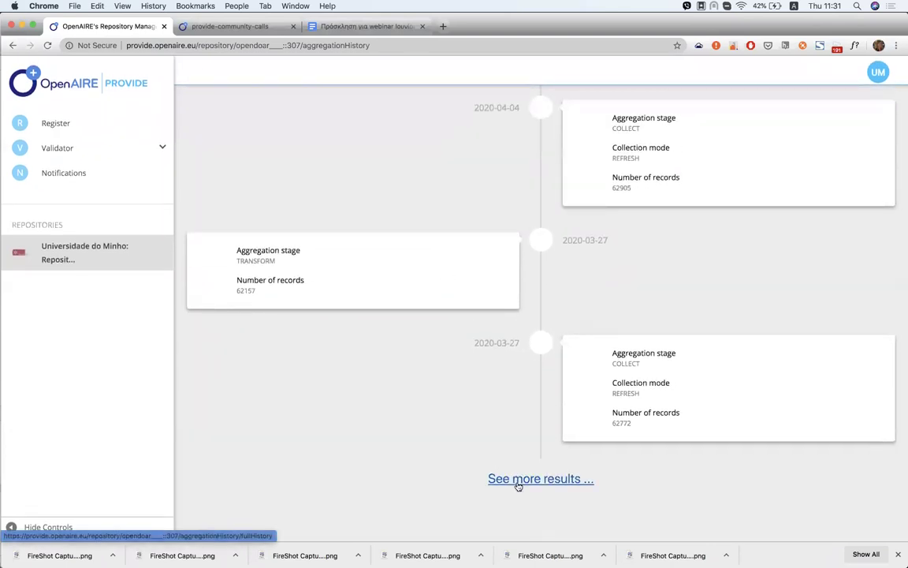
click(518, 483)
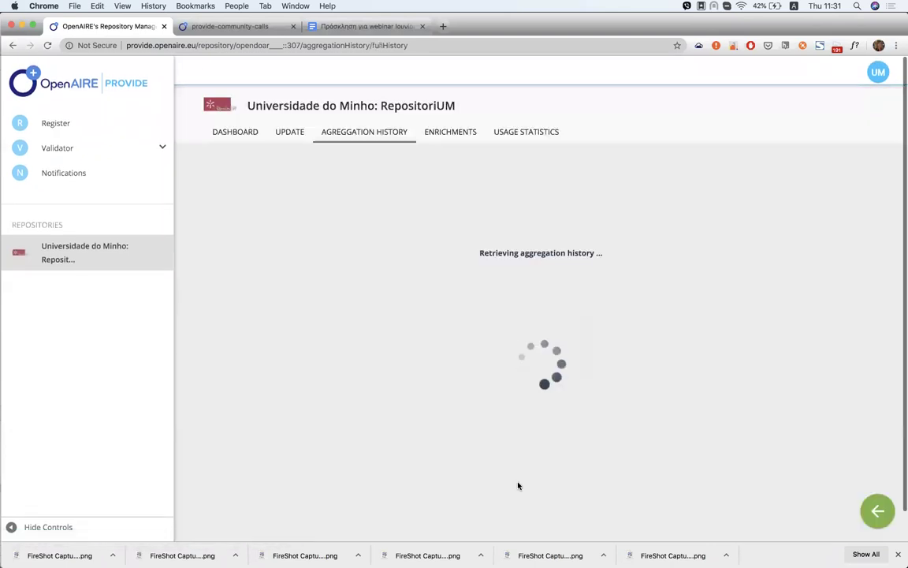
scroll(517, 363, down, 15)
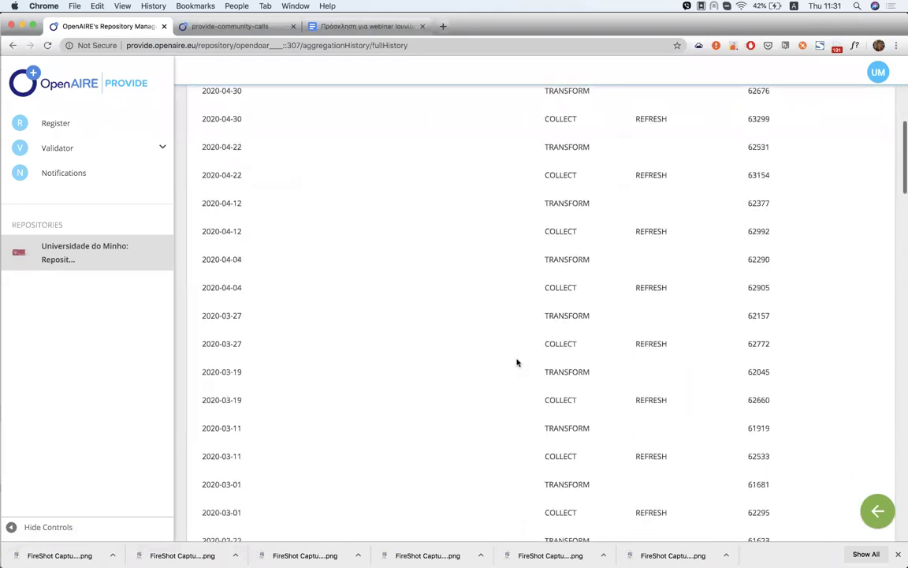
scroll(516, 363, down, 5)
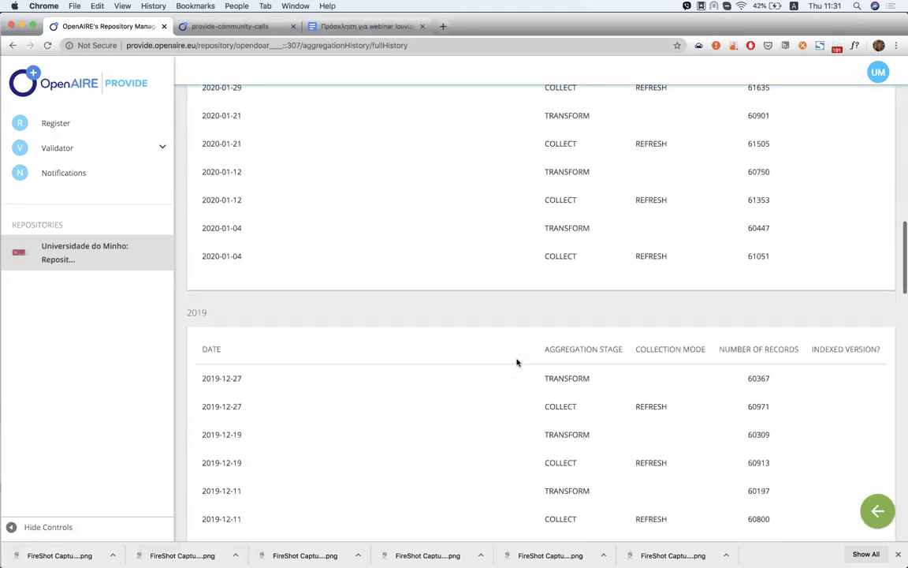
scroll(516, 363, up, 20)
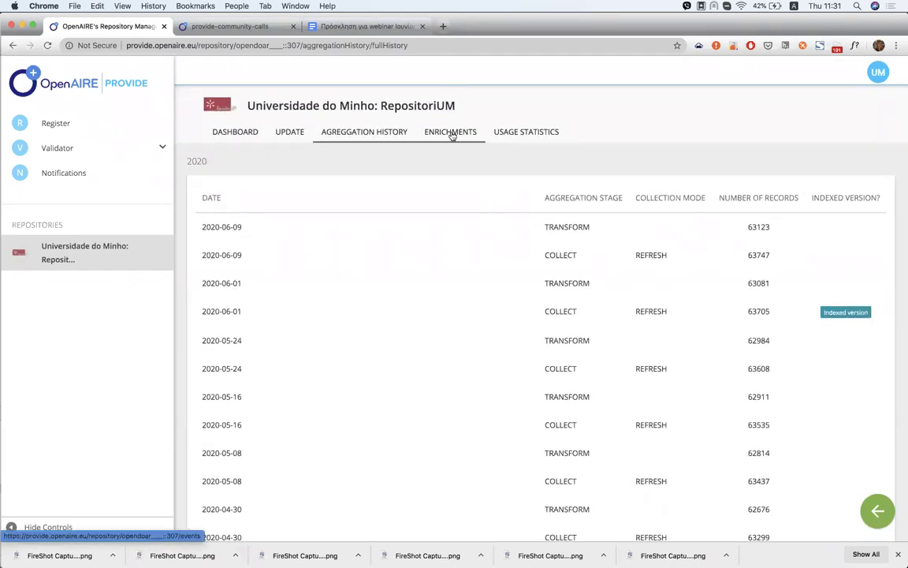
click(453, 134)
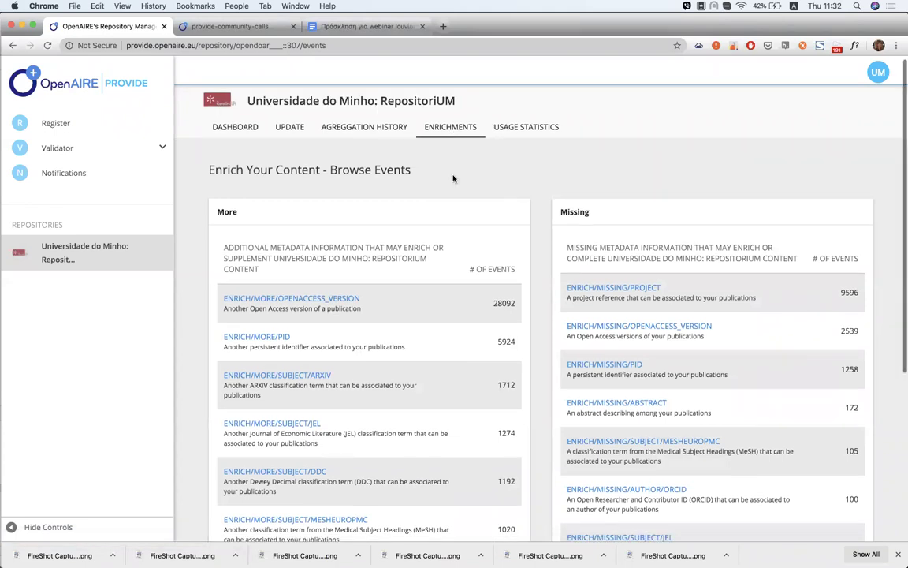
Browse the More events (39405 total) and Missing events, including 9596 project references
scroll(453, 178, down, 1)
scroll(452, 178, down, 1)
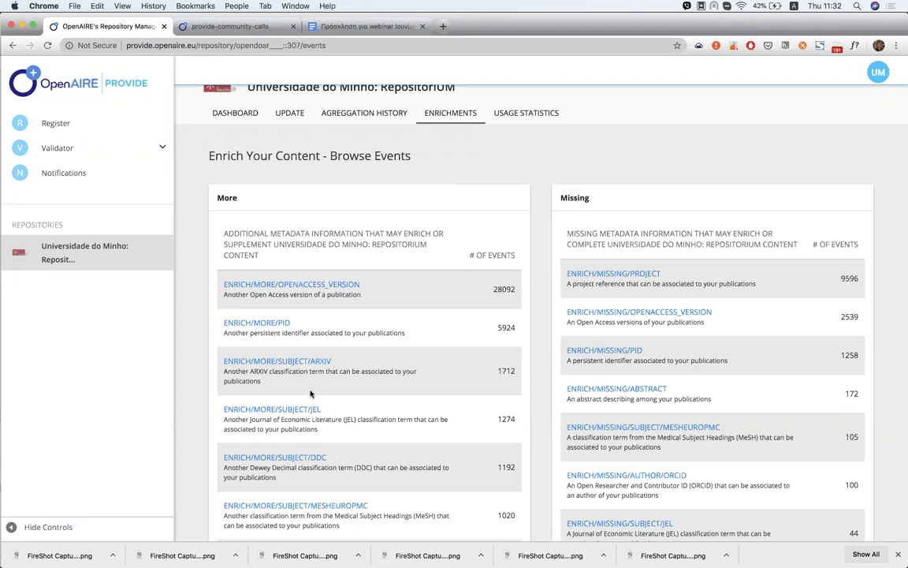
scroll(609, 230, down, 2)
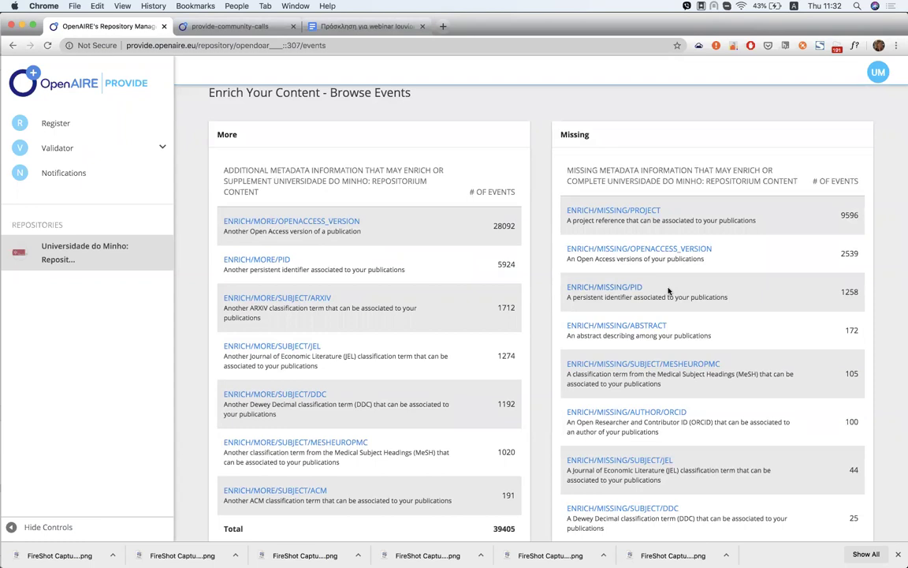
List the 1258 ENRICH/MISSING/PID events, expand the first result's details, and open the filters
click(622, 288)
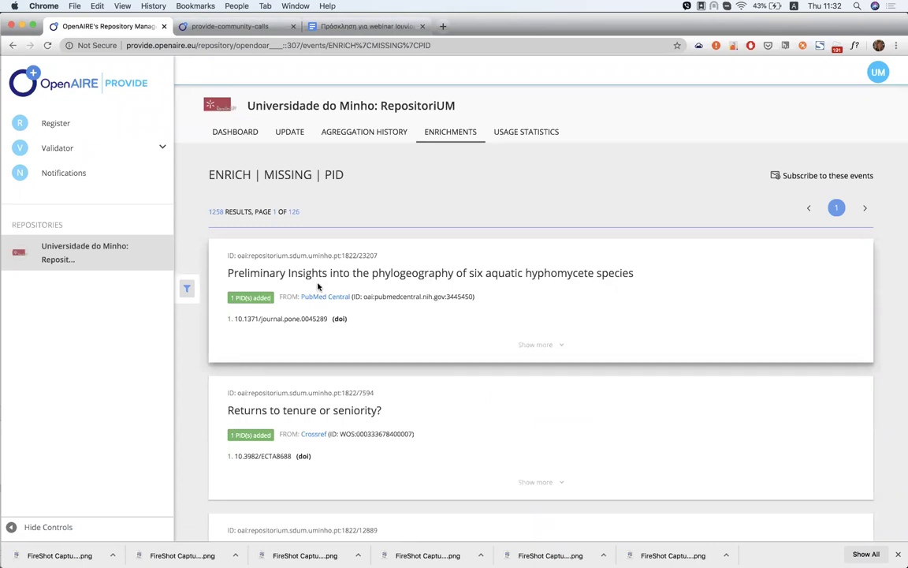
scroll(299, 305, down, 1)
scroll(300, 305, up, 1)
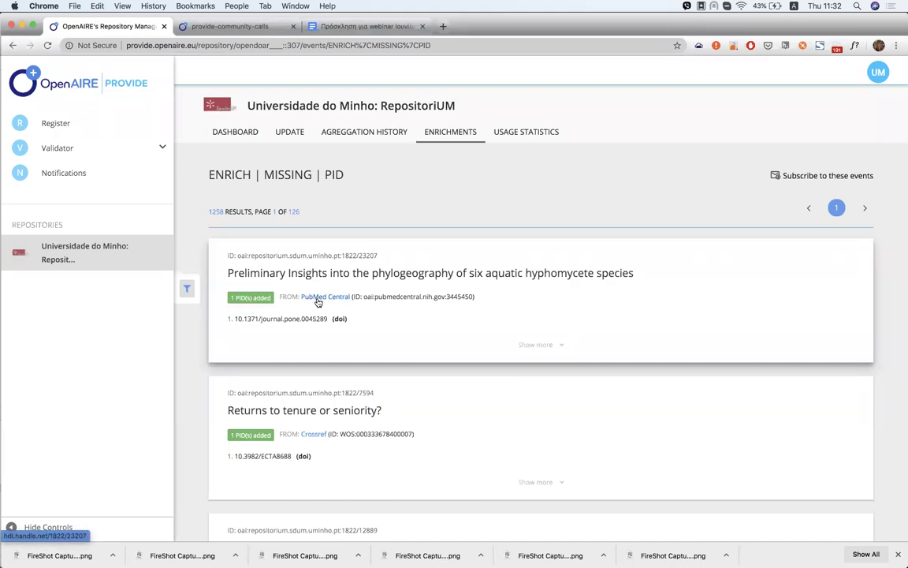
click(534, 346)
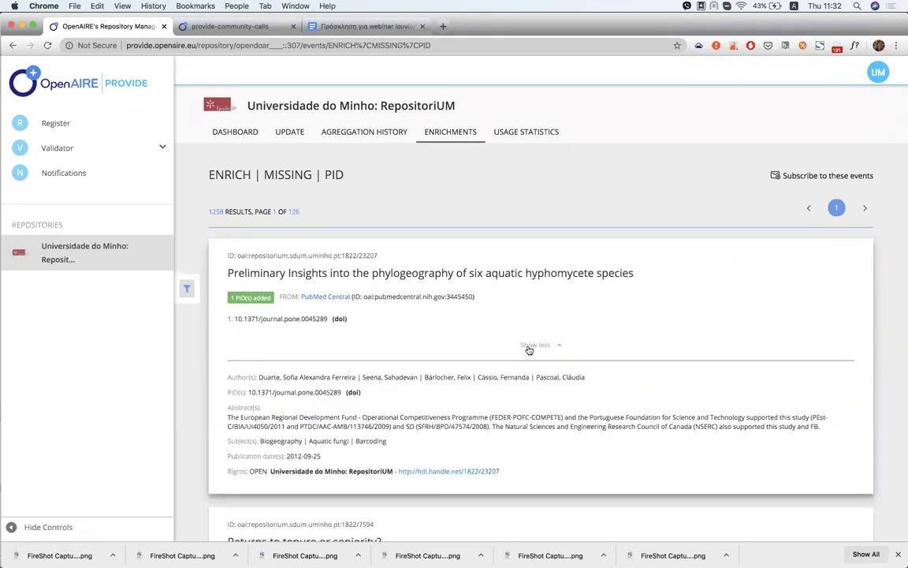
click(188, 288)
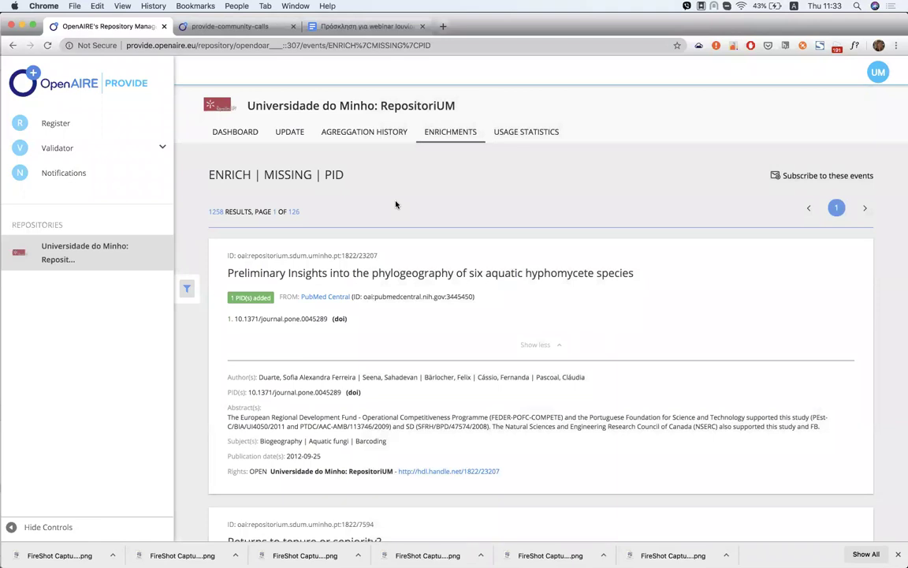
Close the event filters without applying any, then start and abandon a subscription to these events
click(189, 288)
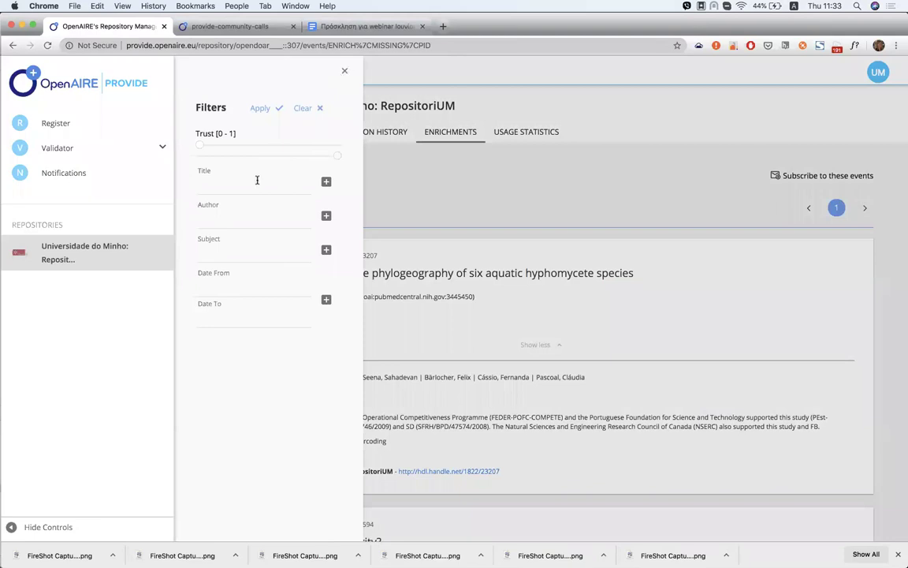
click(346, 72)
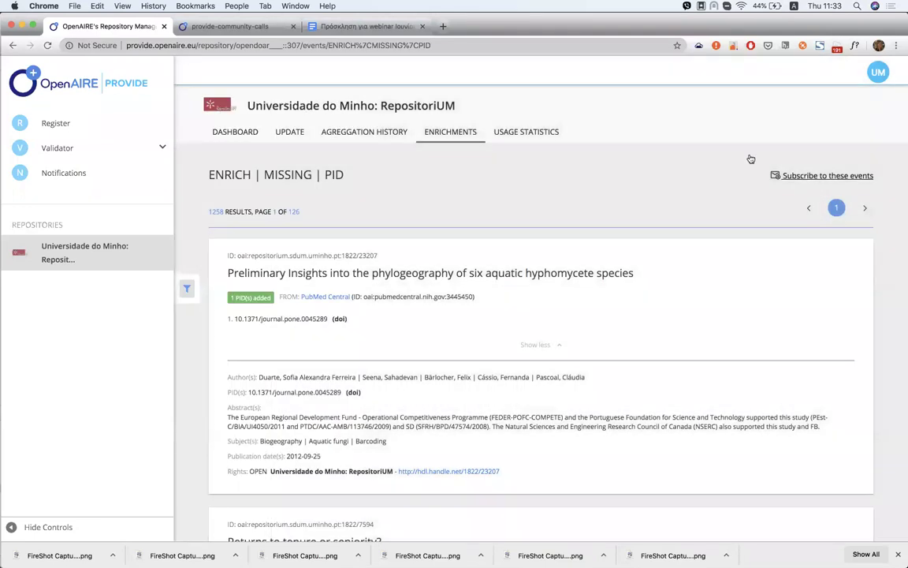
click(825, 175)
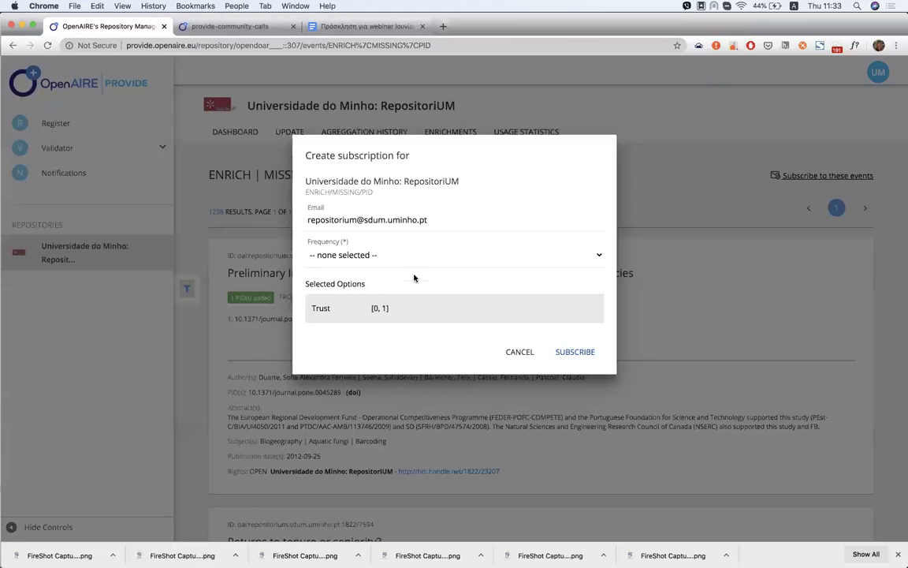
click(568, 351)
click(514, 353)
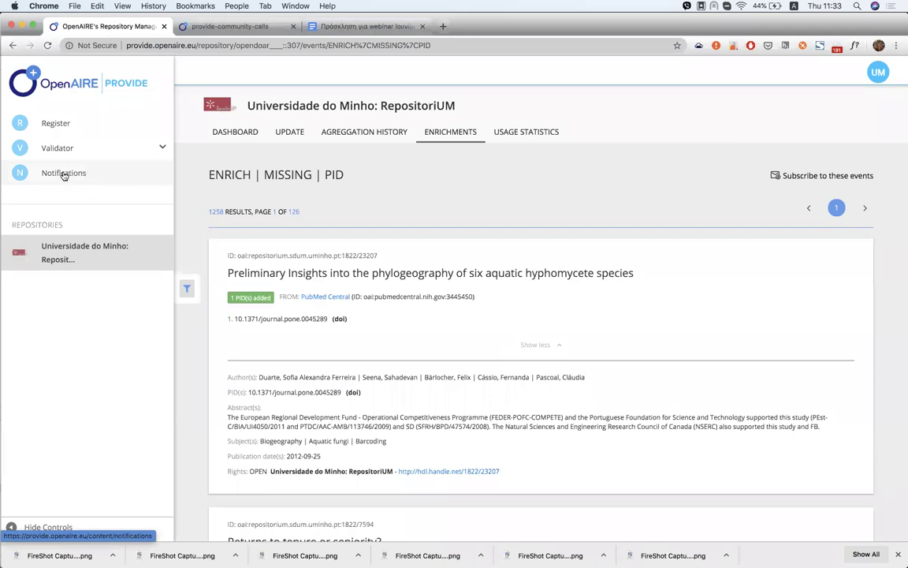
Review the Notifications subscriptions table, including the 9062 notifications count, then return to RepositoriUM's dashboard
click(64, 175)
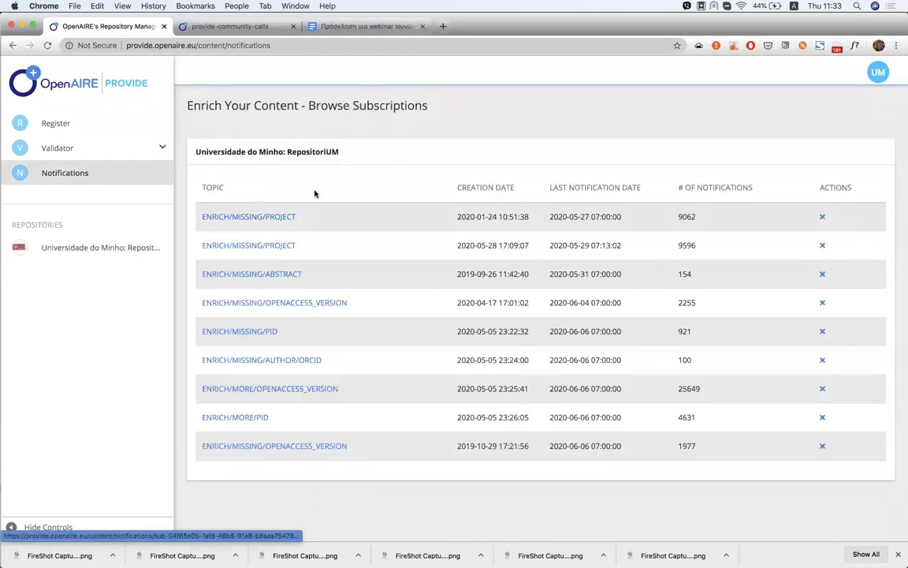
scroll(300, 197, down, 1)
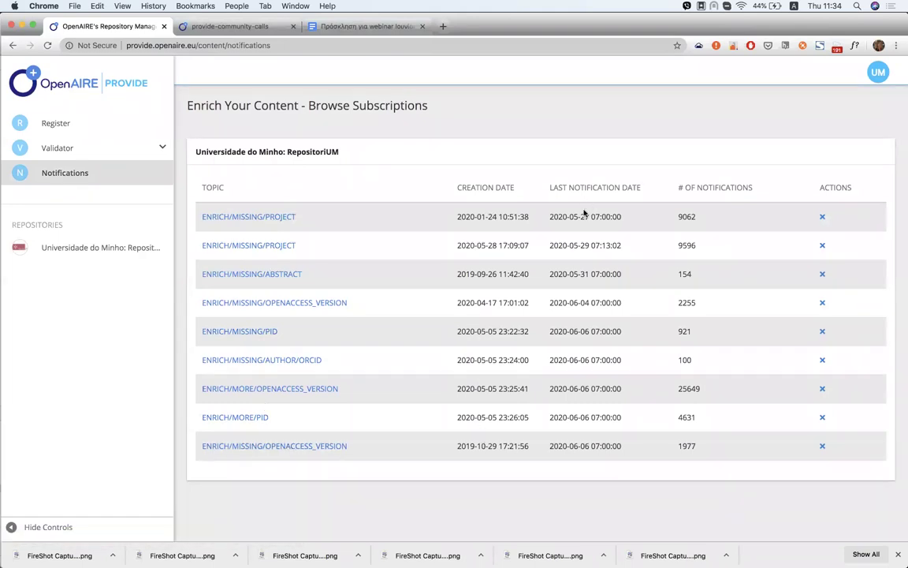
double_click(685, 217)
click(714, 222)
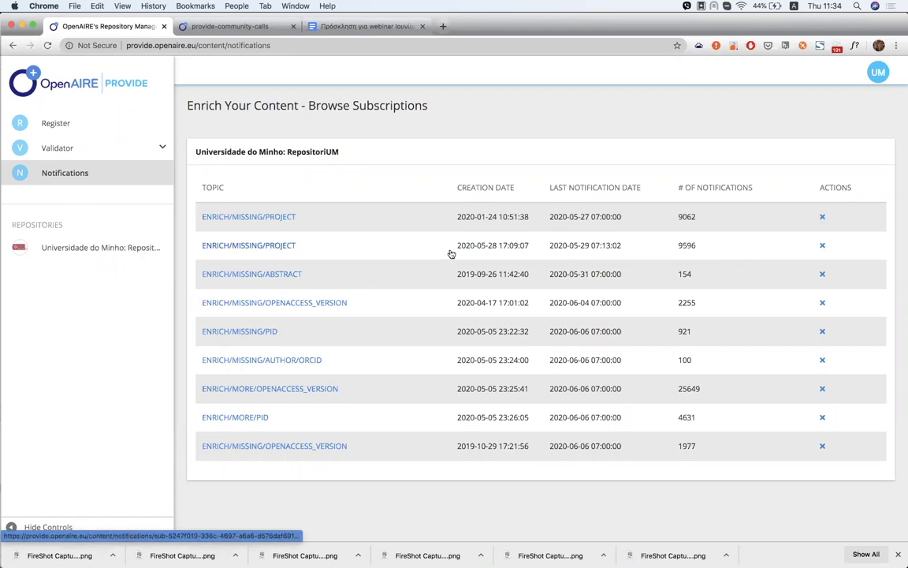
click(146, 252)
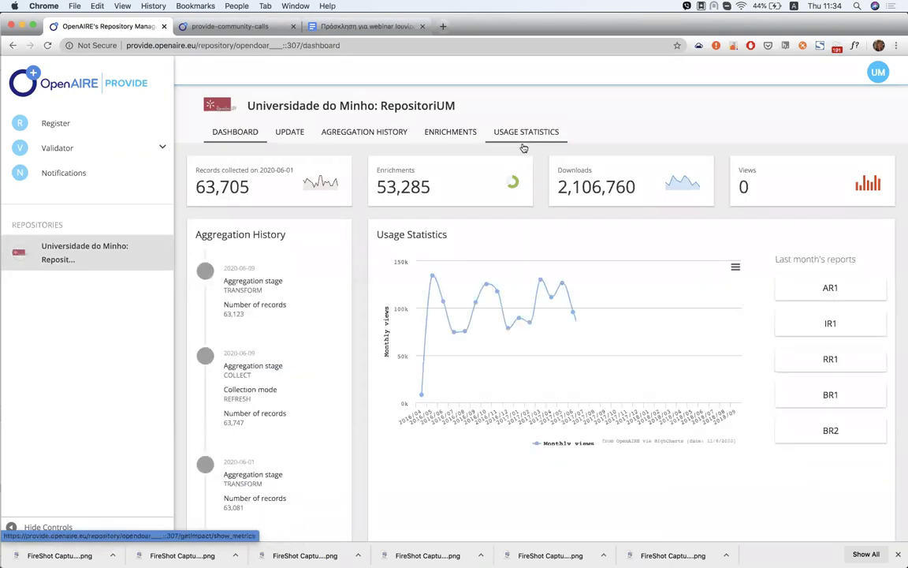
View RepositoriUM's usage statistics: 5,466,575 views, 2,106,760 downloads and the monthly charts
click(523, 147)
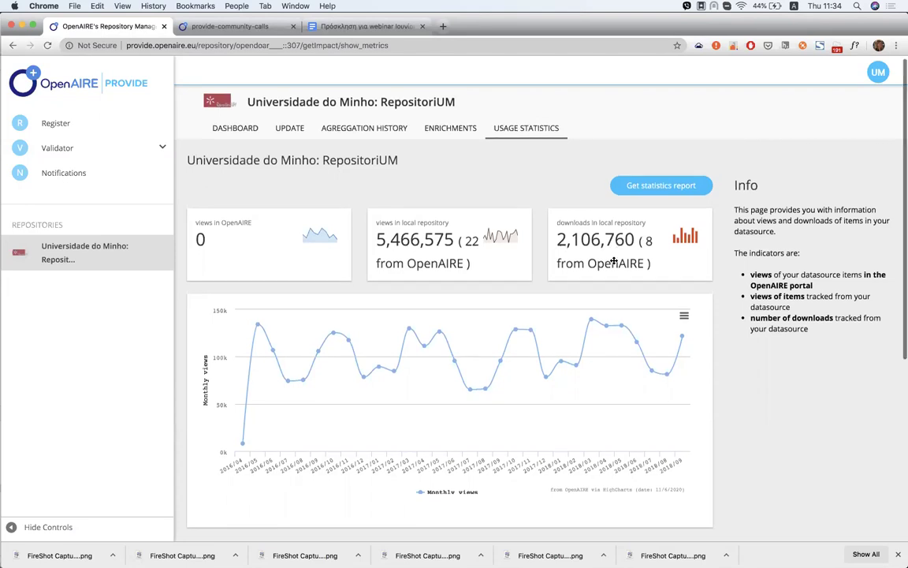
scroll(612, 259, down, 3)
scroll(614, 259, down, 3)
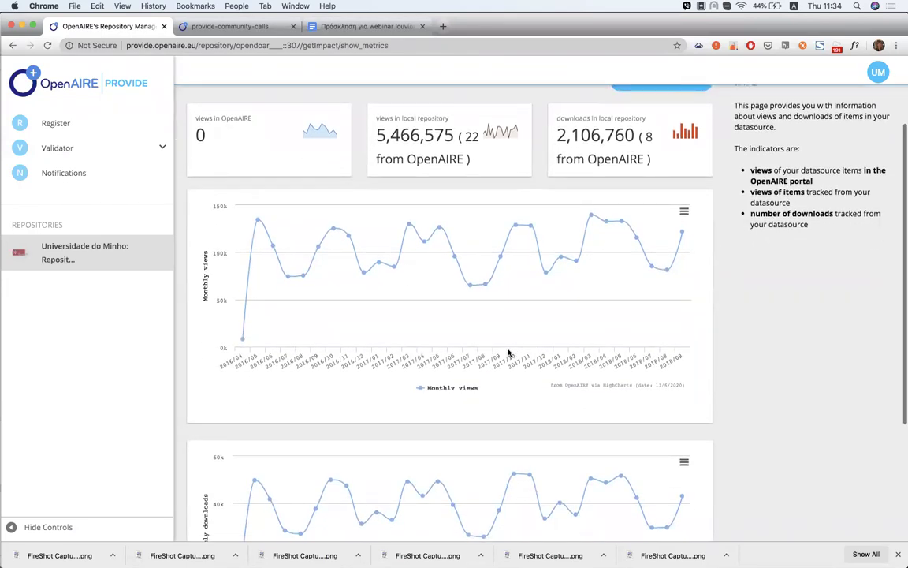
scroll(507, 351, down, 2)
scroll(489, 343, down, 2)
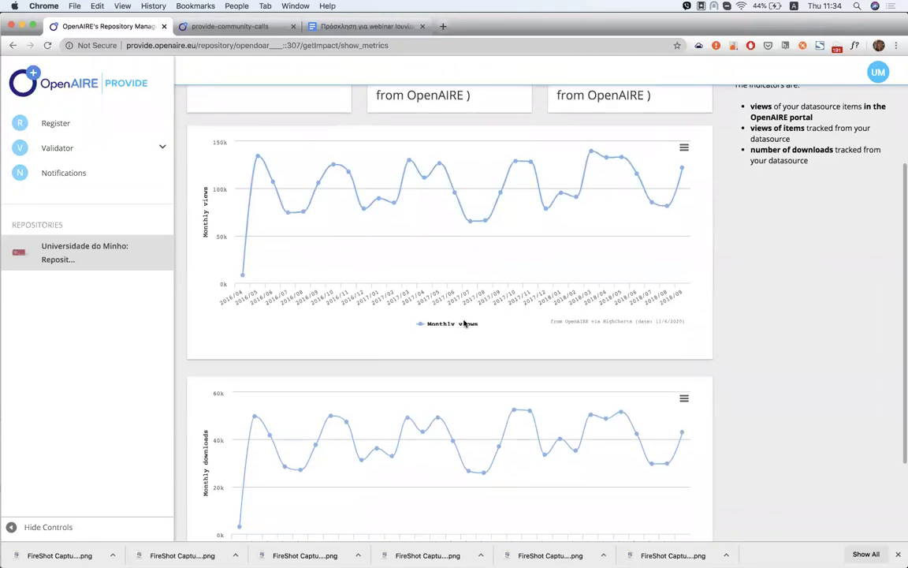
scroll(465, 322, down, 3)
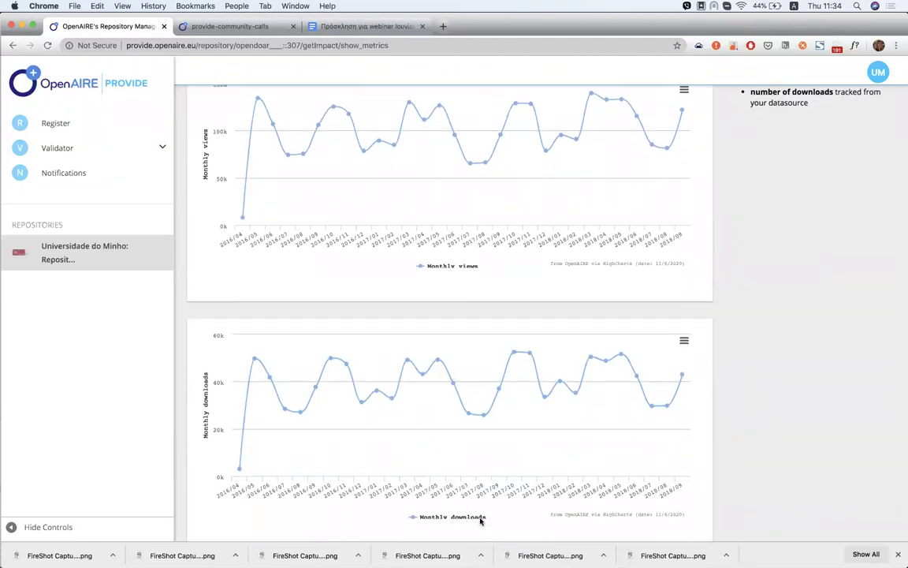
scroll(480, 519, up, 3)
scroll(480, 521, up, 4)
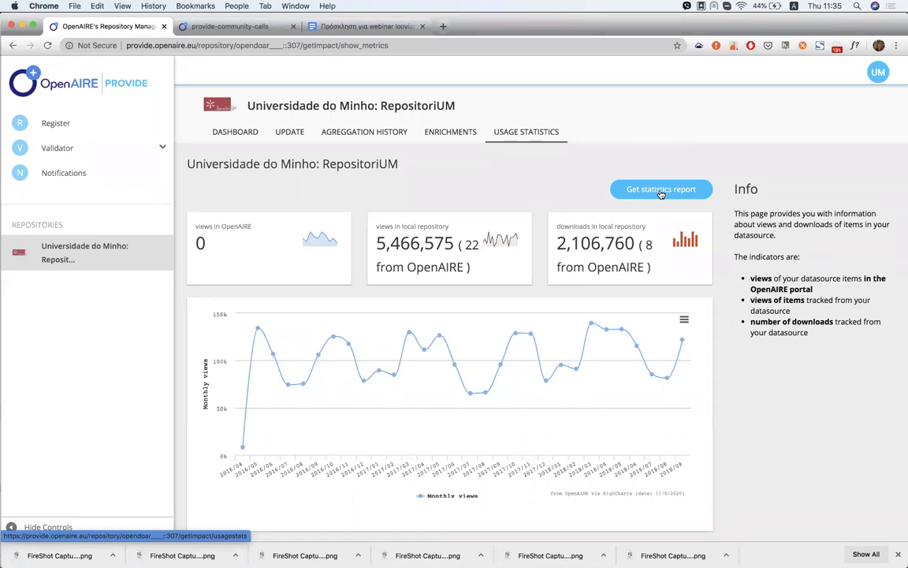
Open the IR1 item report form and set its date range to 2016-03 through 2016-04
click(660, 191)
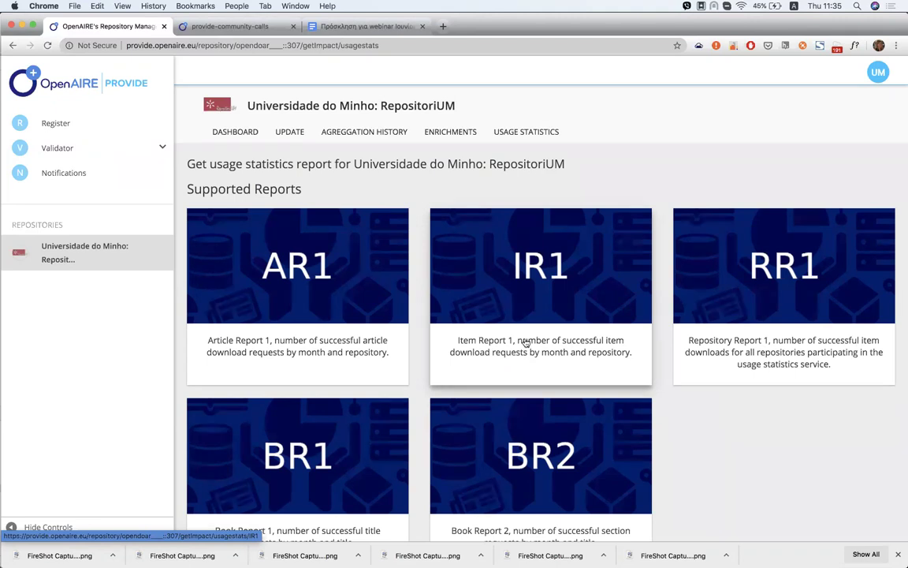
click(535, 326)
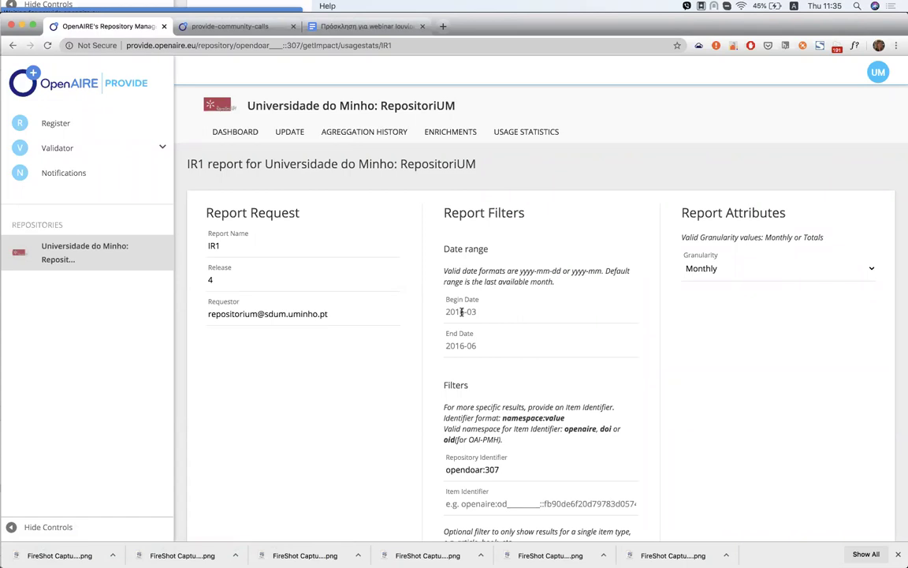
click(461, 312)
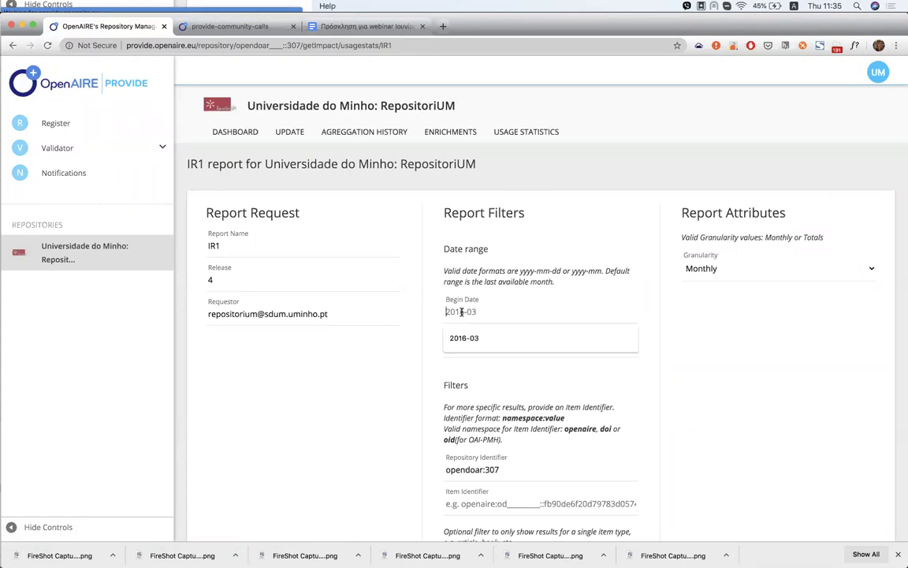
click(471, 340)
click(471, 340)
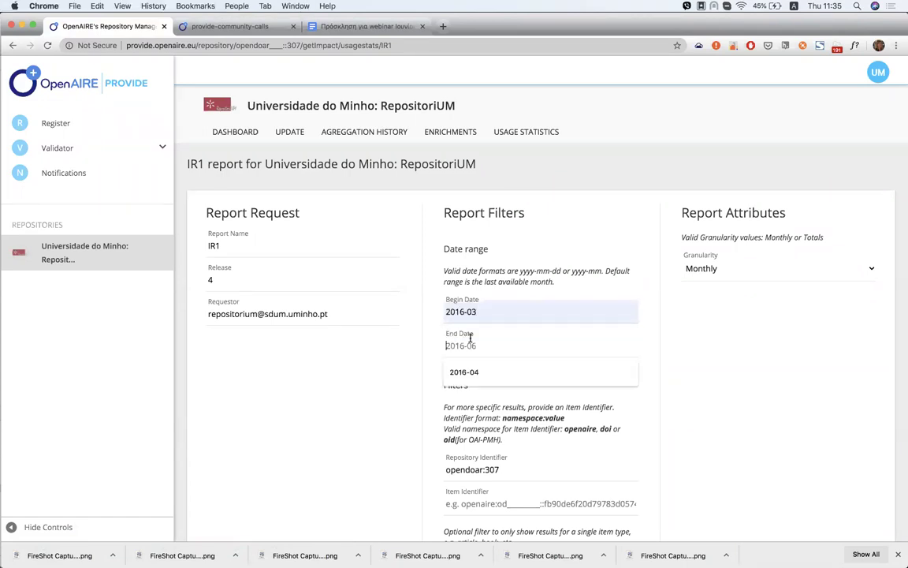
click(469, 367)
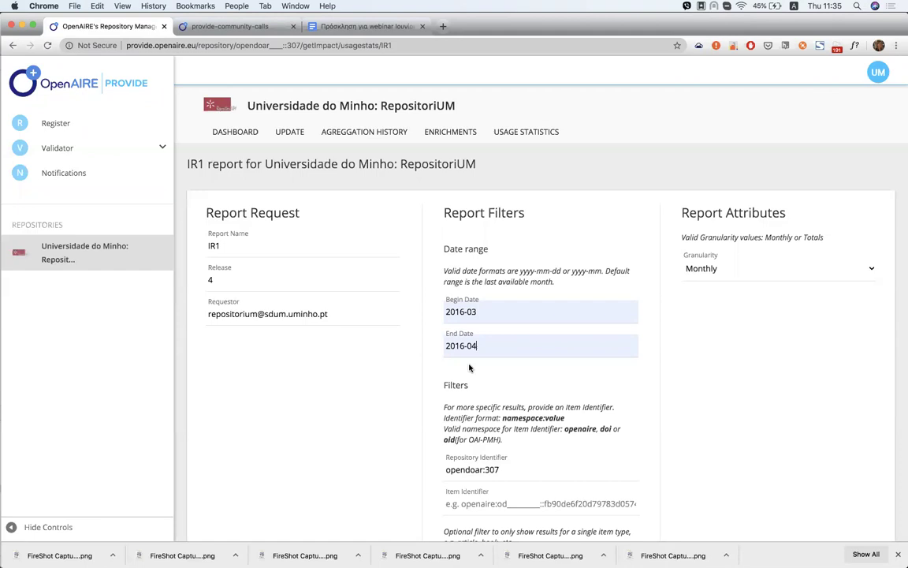
scroll(465, 363, down, 3)
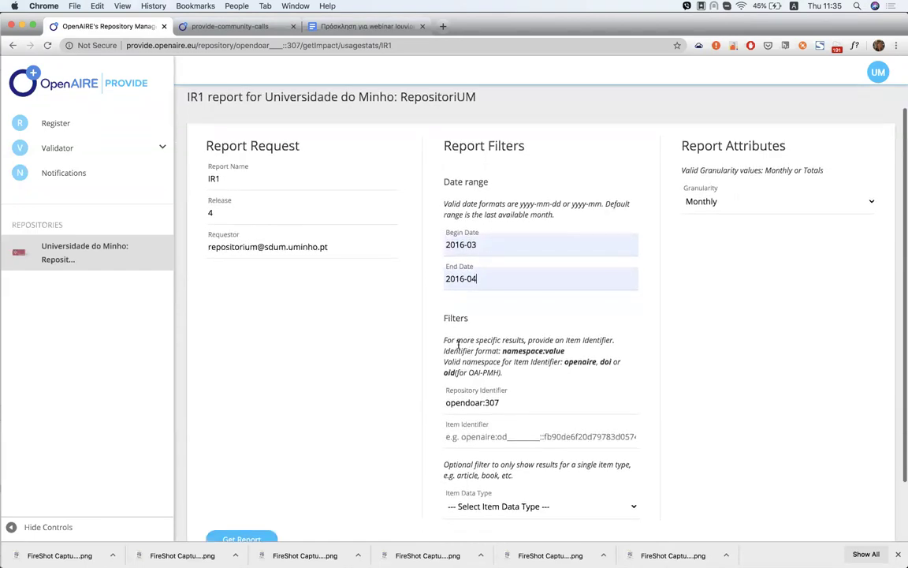
scroll(547, 420, down, 2)
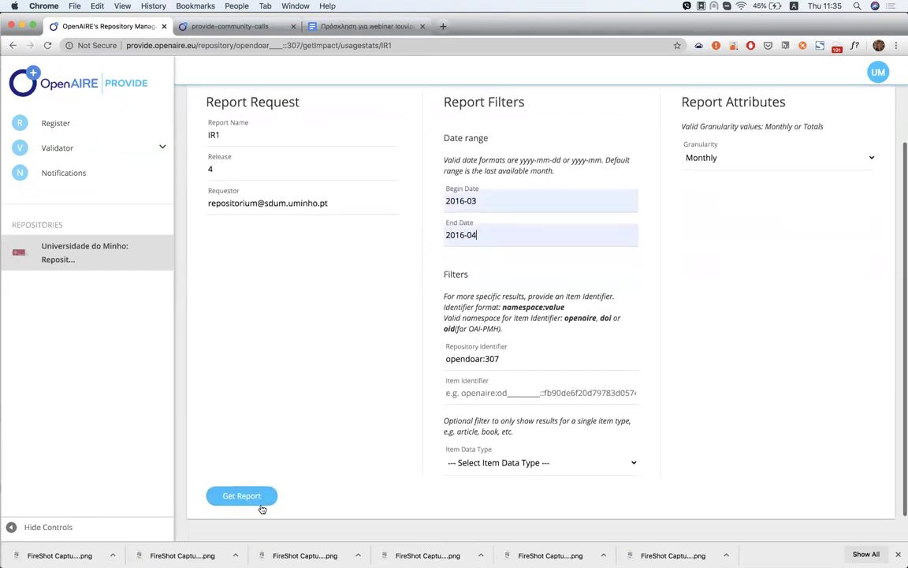
scroll(349, 469, up, 3)
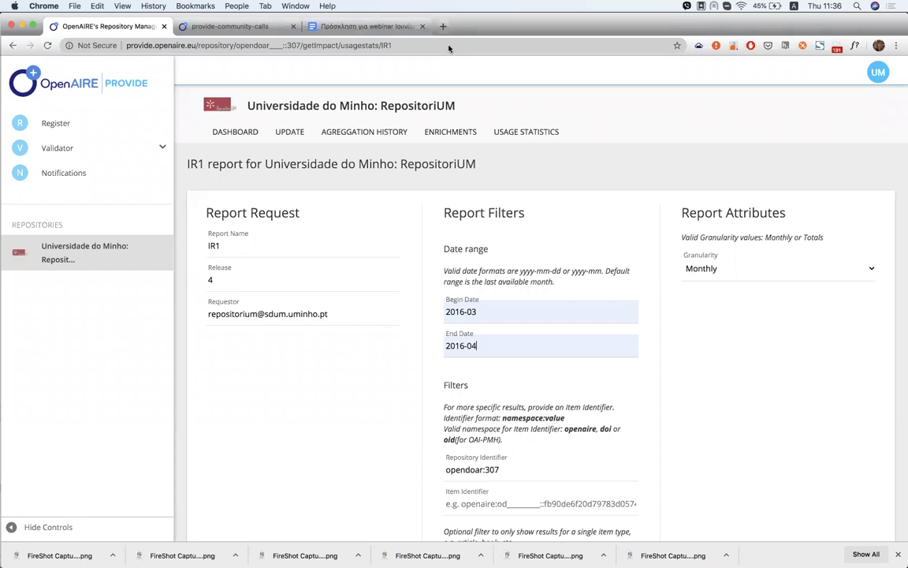
Start a Literature repository compatibility test from Validator > Validate
click(75, 150)
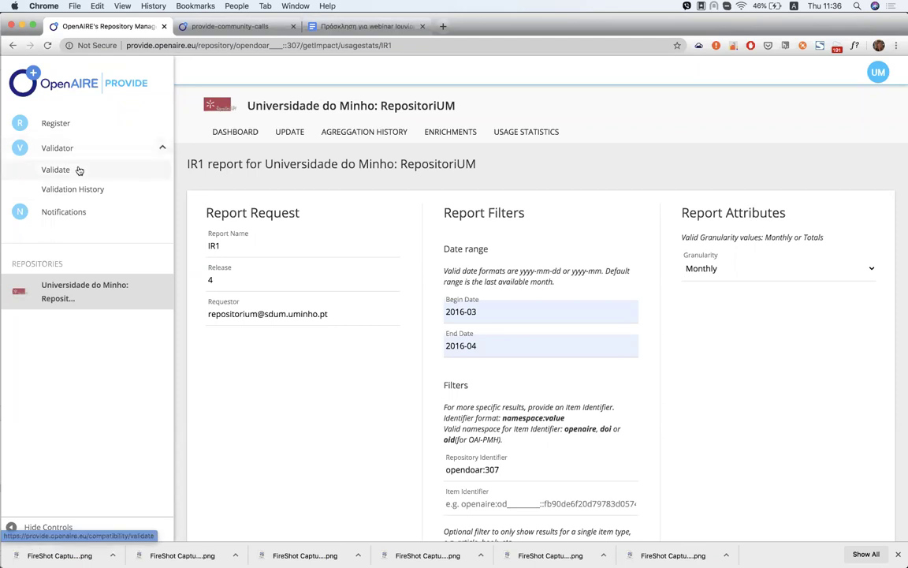
click(79, 170)
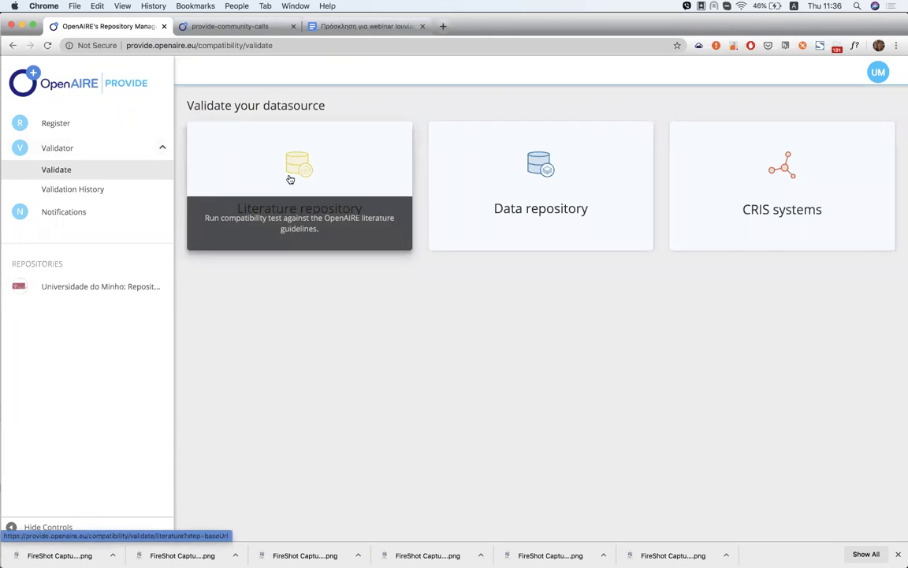
click(290, 180)
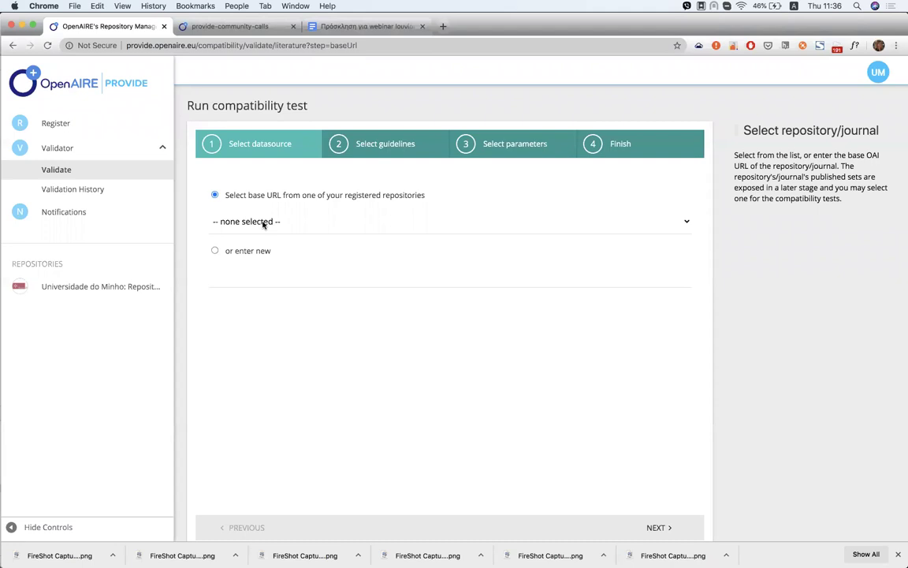
click(265, 224)
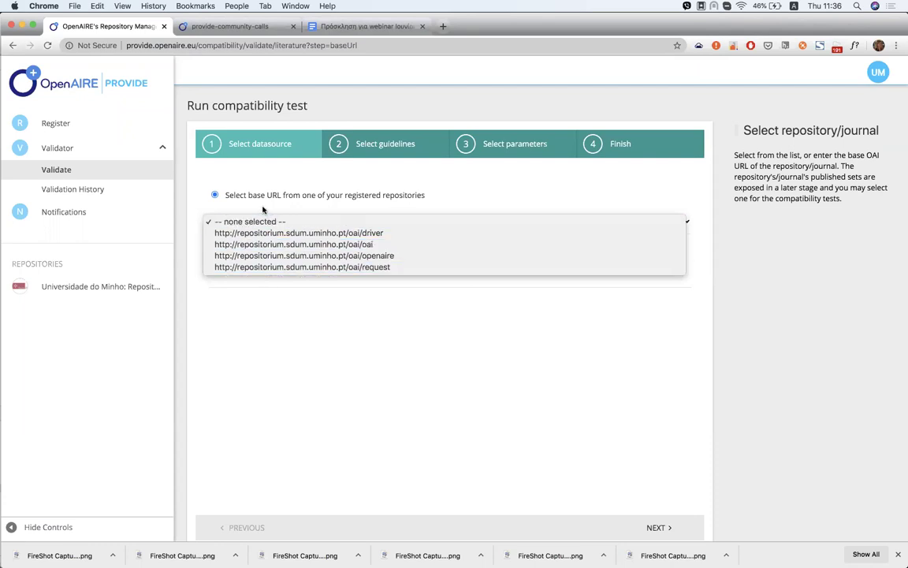
click(262, 220)
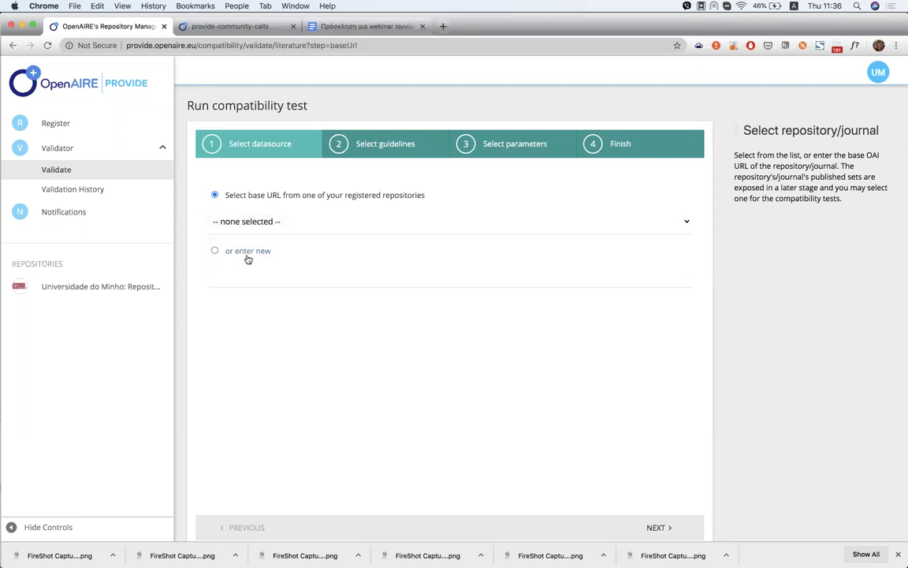
click(237, 255)
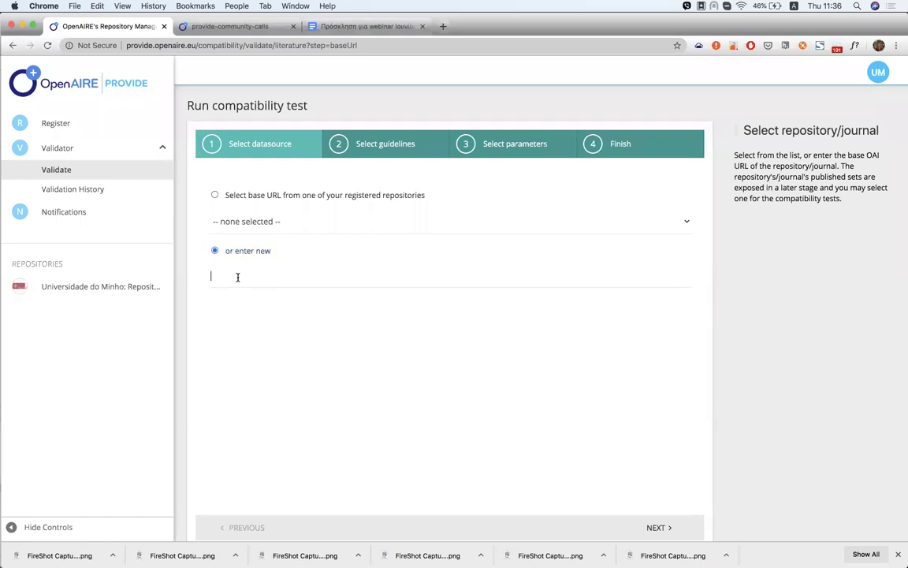
click(219, 194)
click(236, 220)
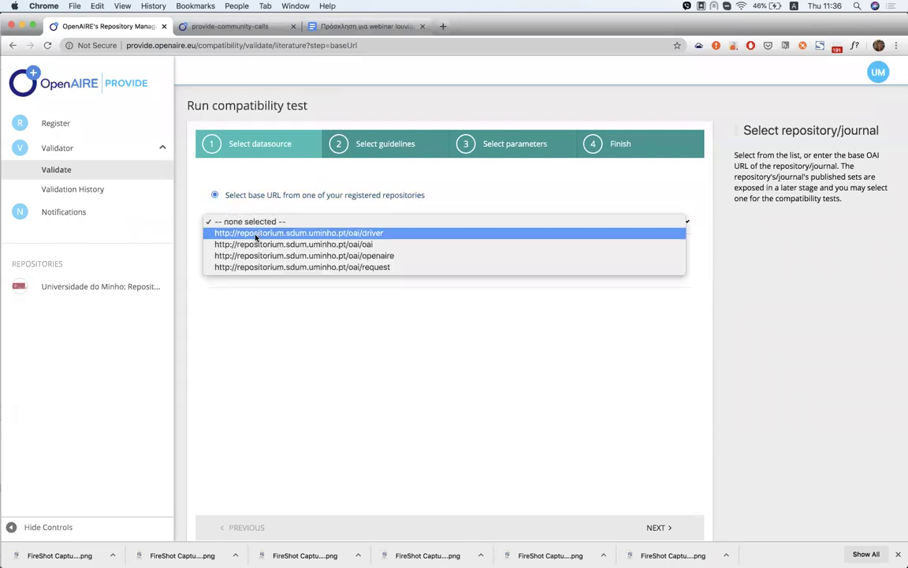
click(256, 244)
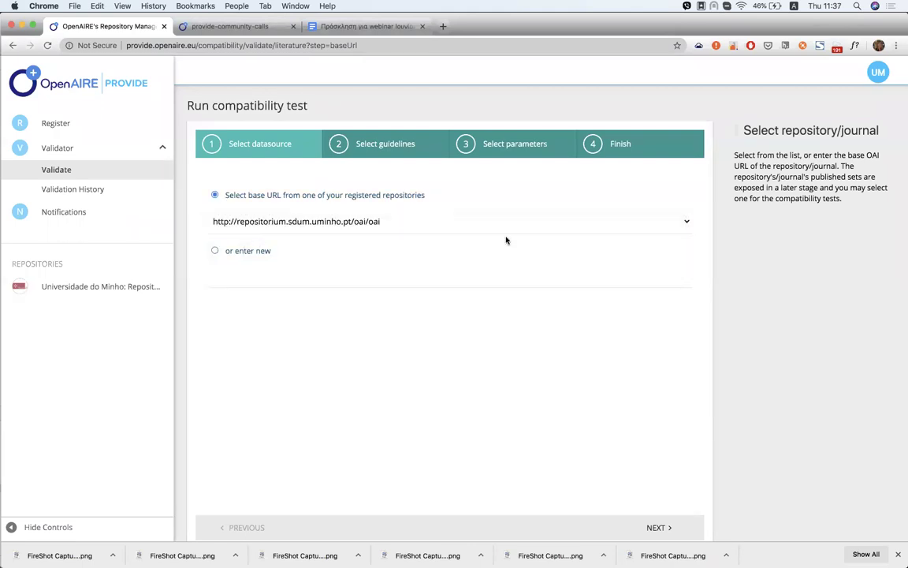
Advance past the OpenAIRE 3.0 guidelines to parameters, then back out to the datasource types
click(654, 527)
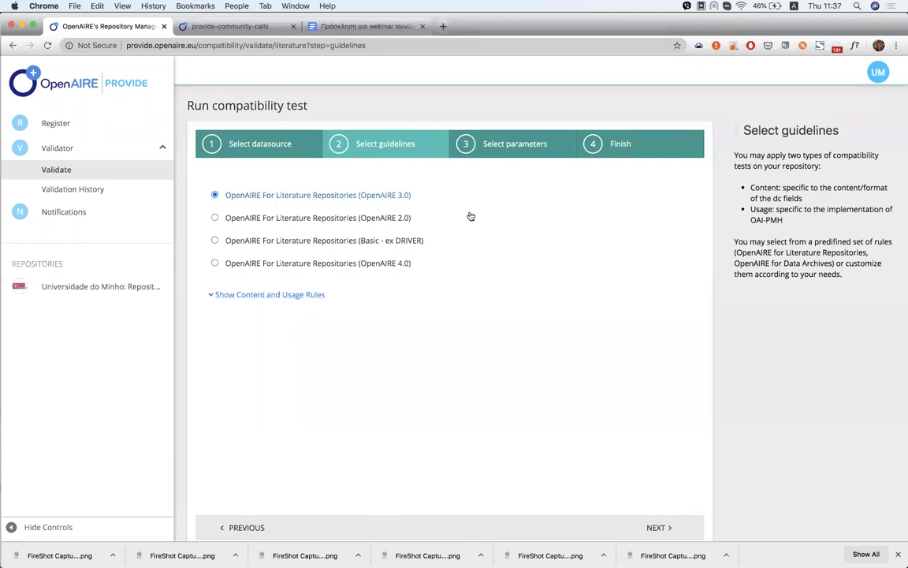
click(659, 527)
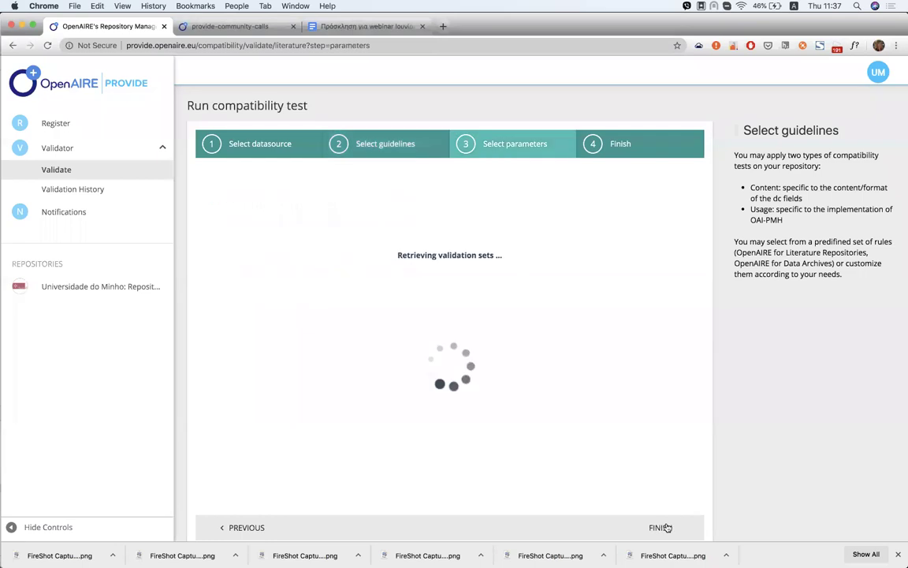
click(236, 525)
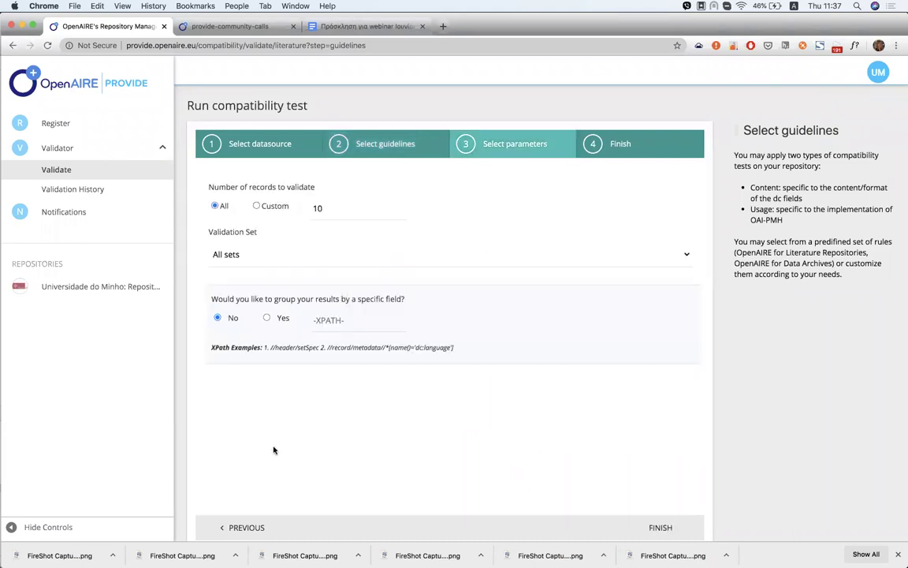
click(101, 180)
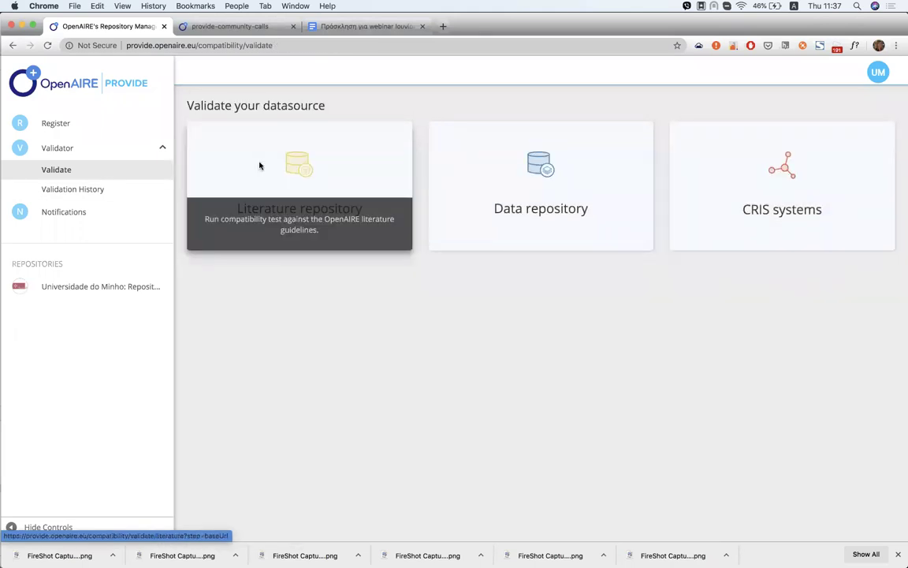
Begin a Literature repository test on the /oai/oai base URL and advance to guidelines
click(259, 167)
click(339, 223)
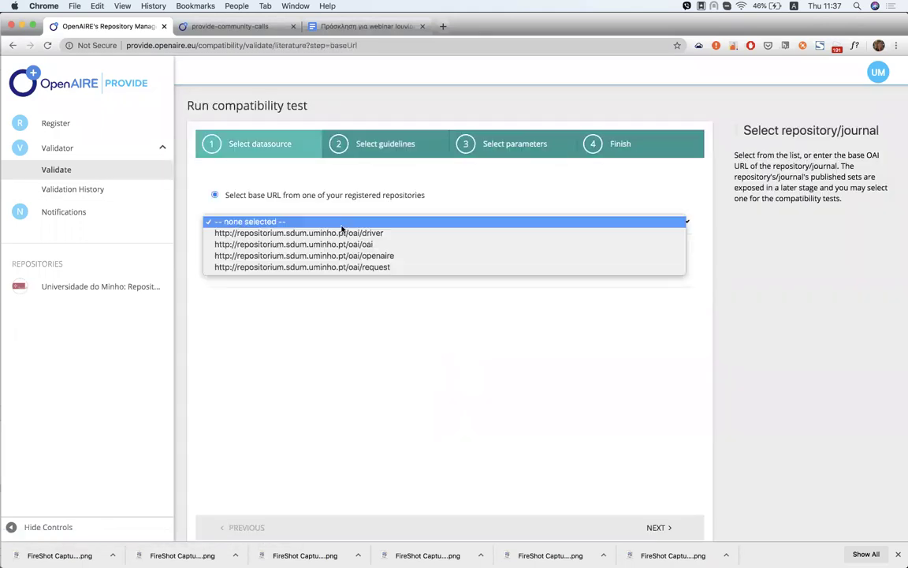
click(334, 245)
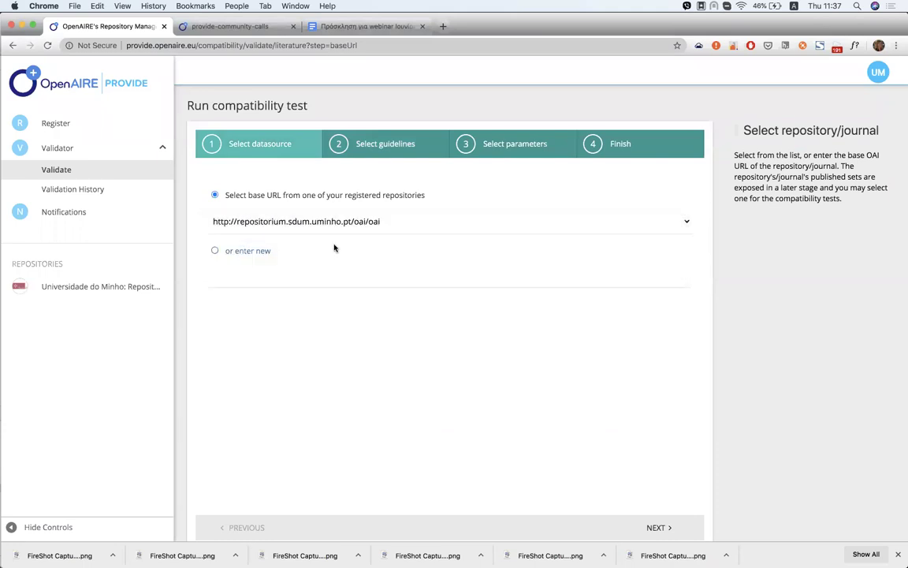
click(662, 530)
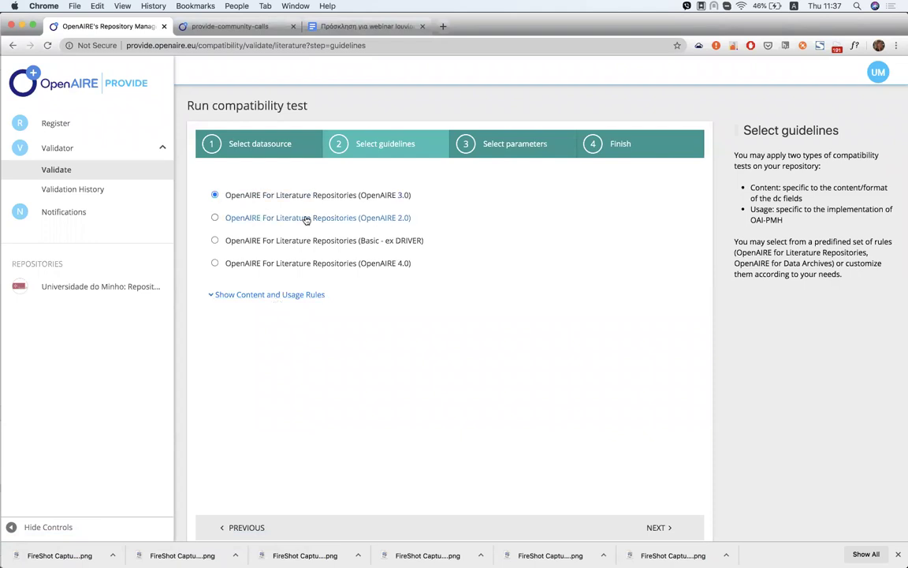
Review the OpenAIRE 3.0 content and usage rules checklists, hide them, and continue
click(290, 294)
scroll(369, 354, down, 3)
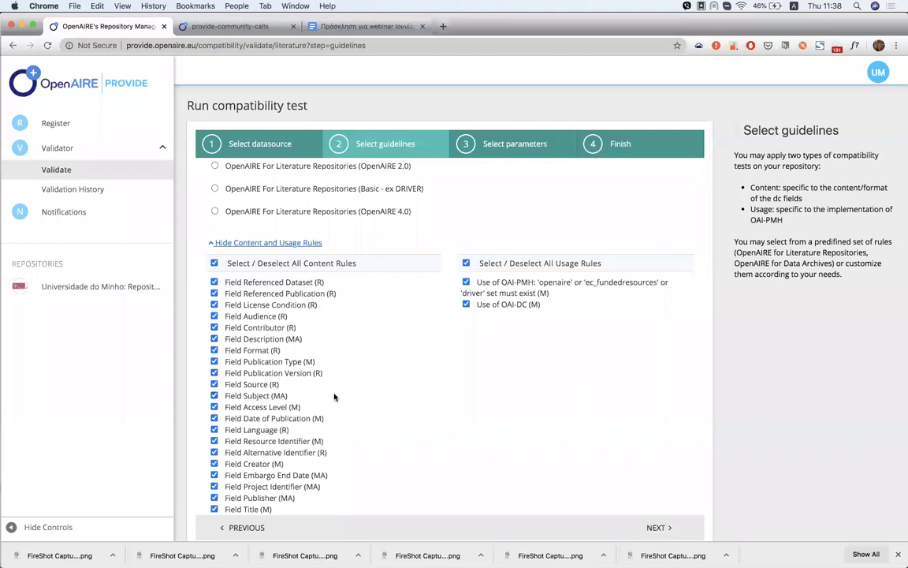
scroll(335, 397, up, 2)
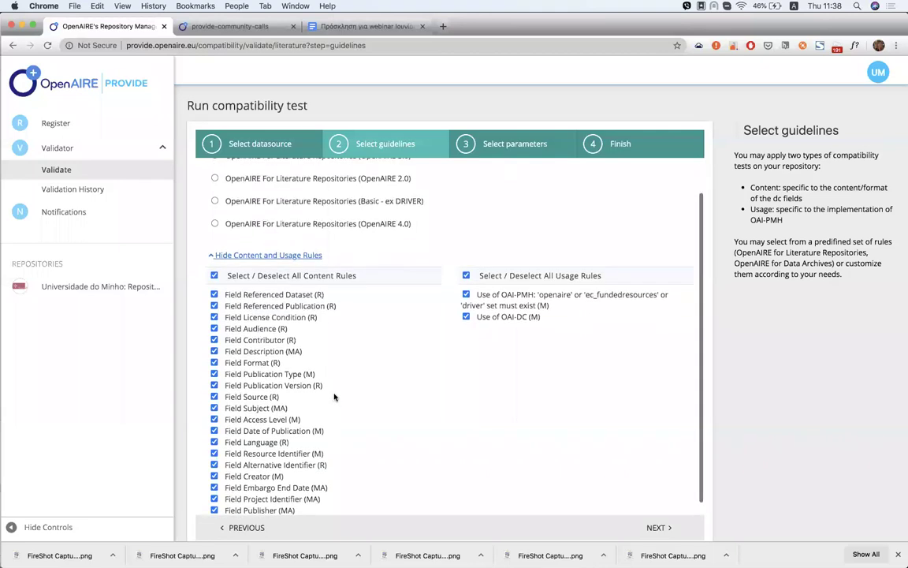
scroll(334, 397, up, 1)
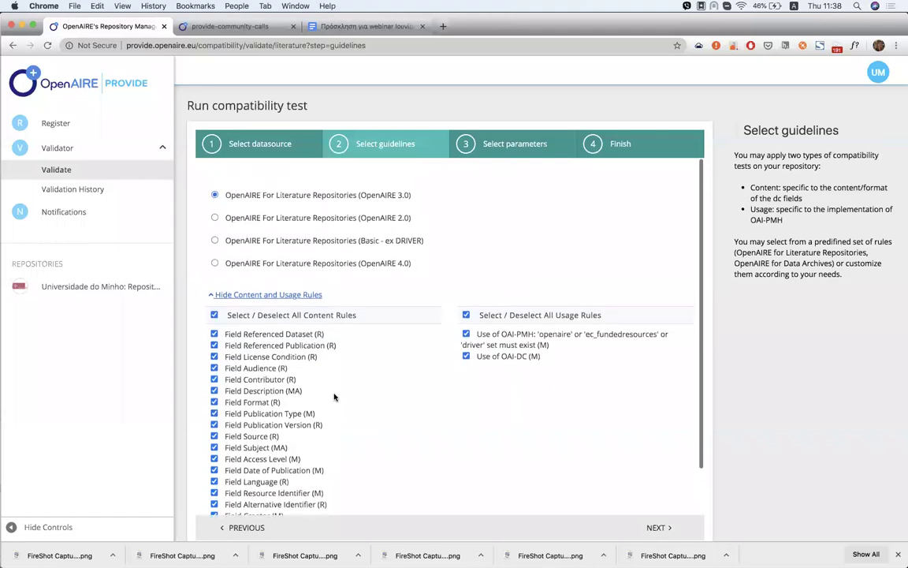
click(302, 295)
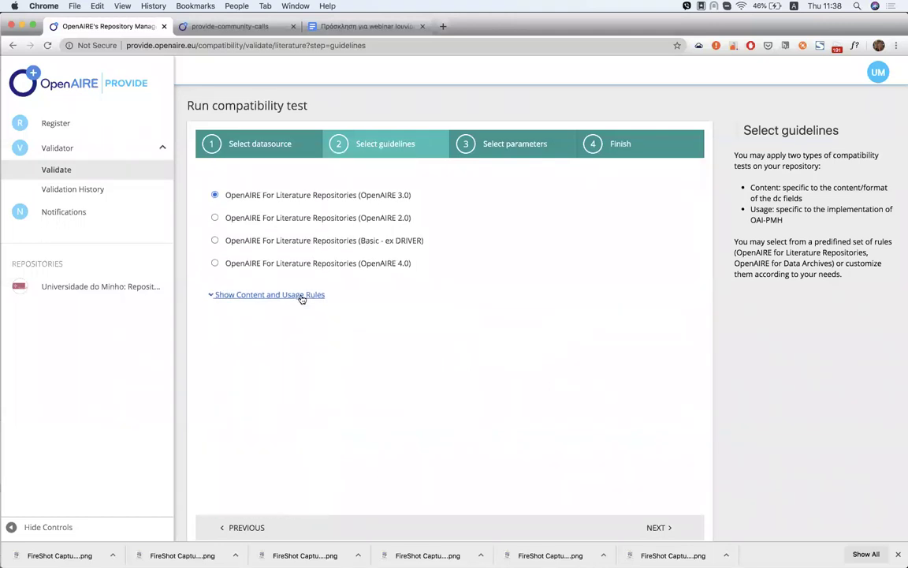
click(657, 527)
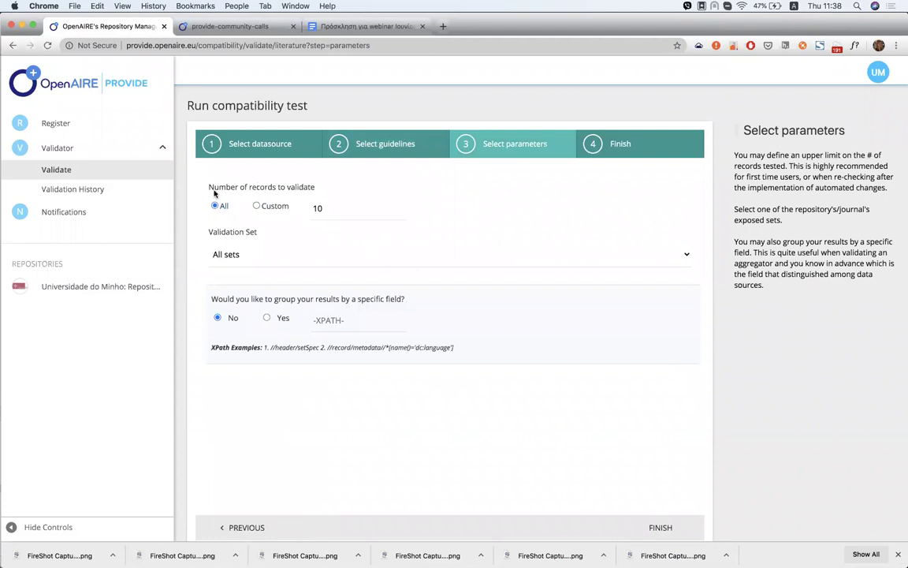
Launch the test on a Custom 10 records with the validation set left at All sets
click(265, 208)
click(295, 261)
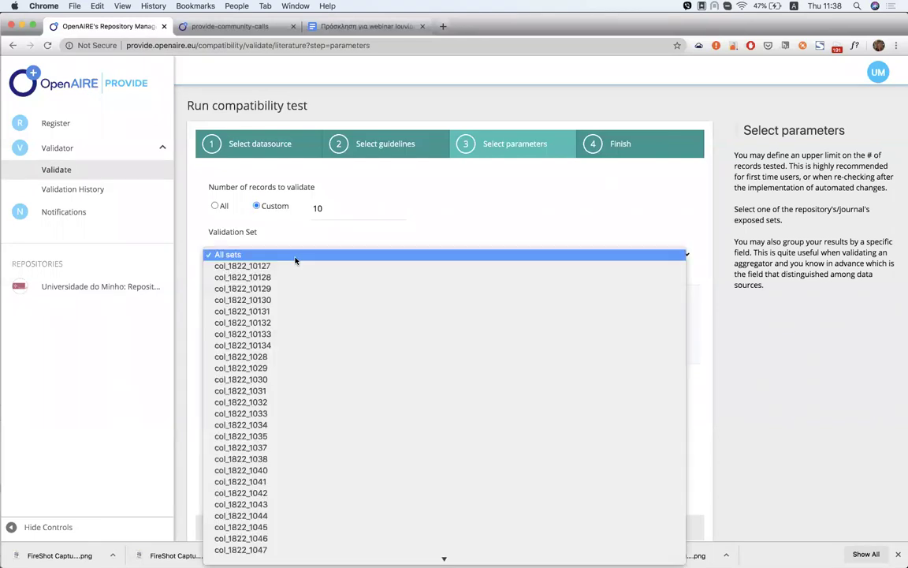
click(198, 266)
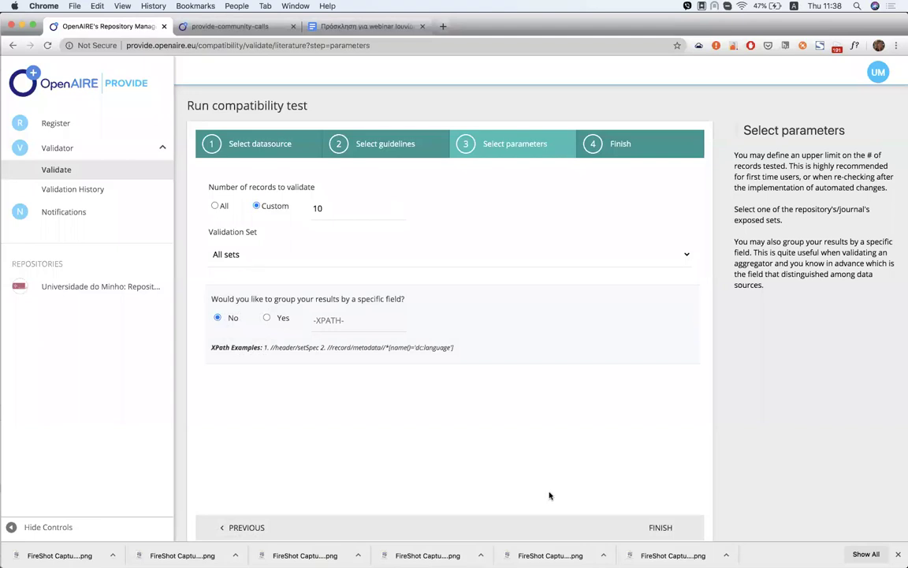
click(371, 257)
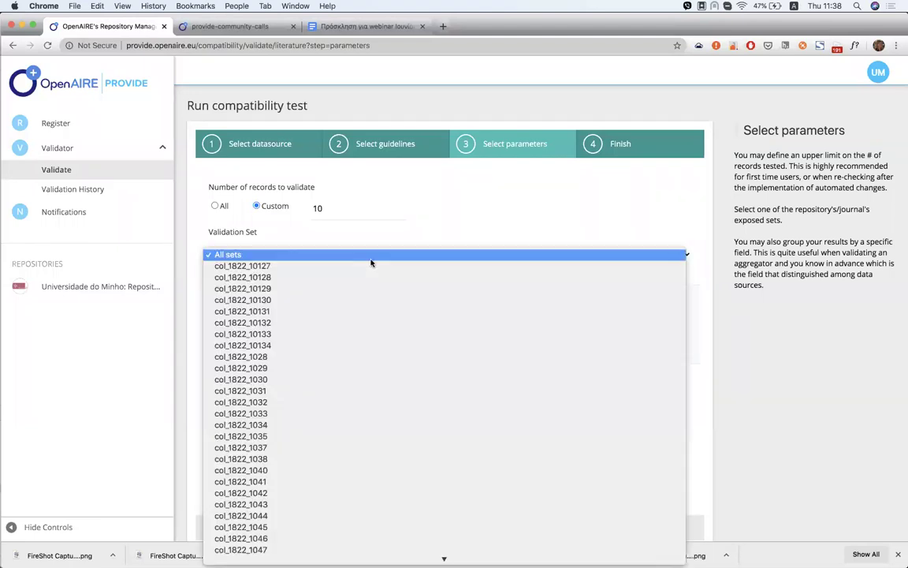
click(328, 237)
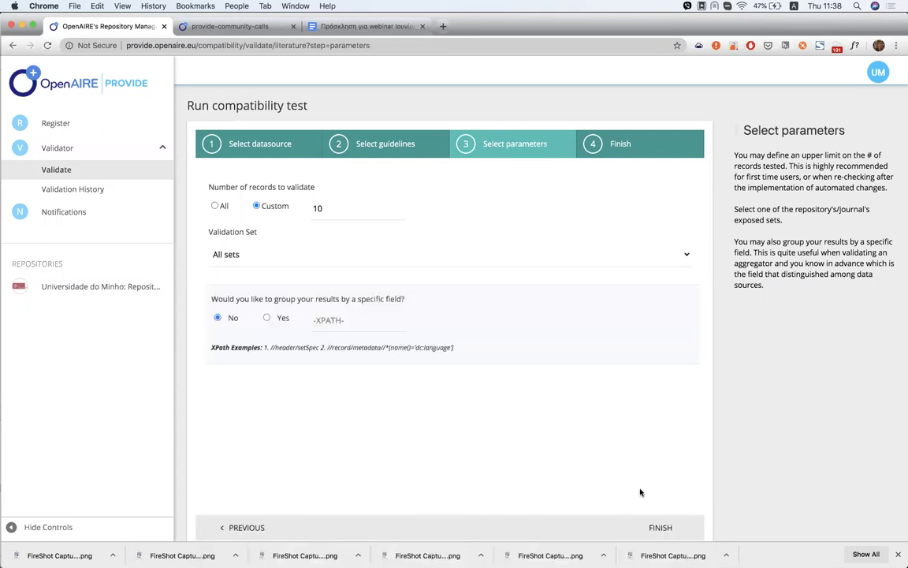
click(665, 529)
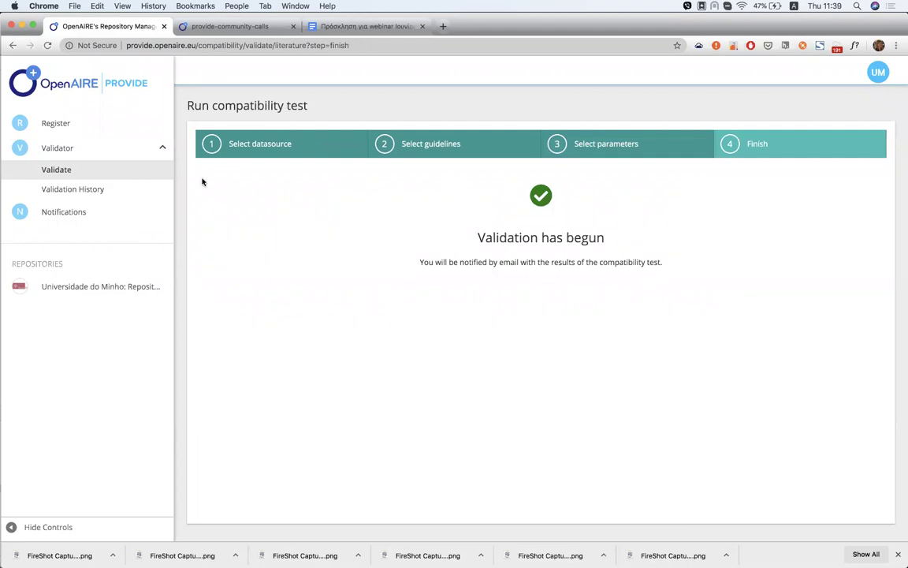
Browse the Validation History list of previous validation jobs
click(63, 191)
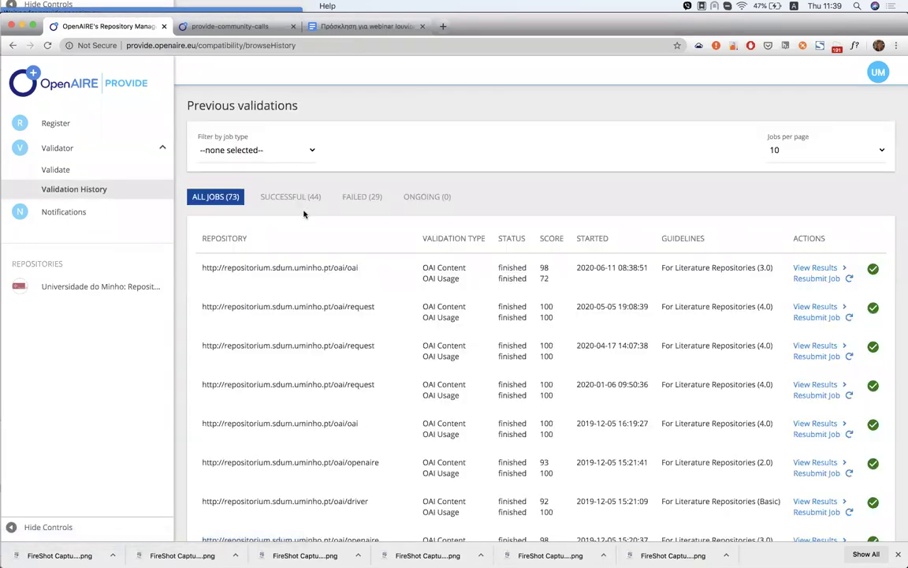
scroll(302, 217, down, 1)
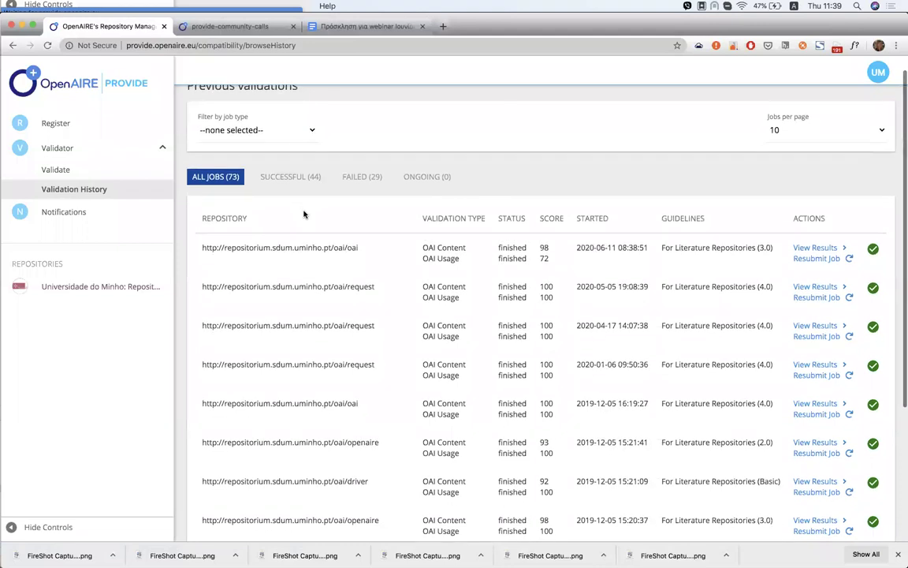
scroll(304, 213, down, 2)
scroll(304, 214, up, 3)
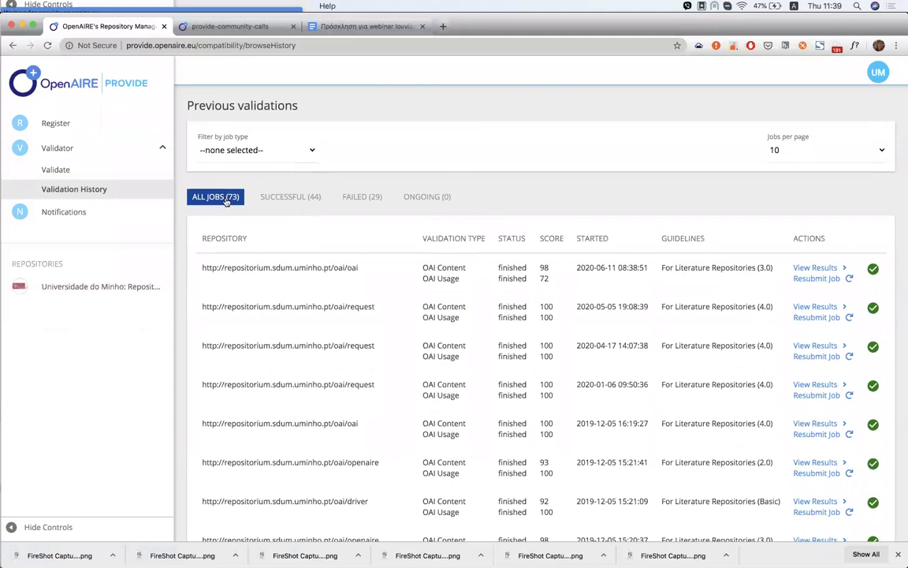
scroll(259, 251, down, 4)
scroll(259, 252, down, 3)
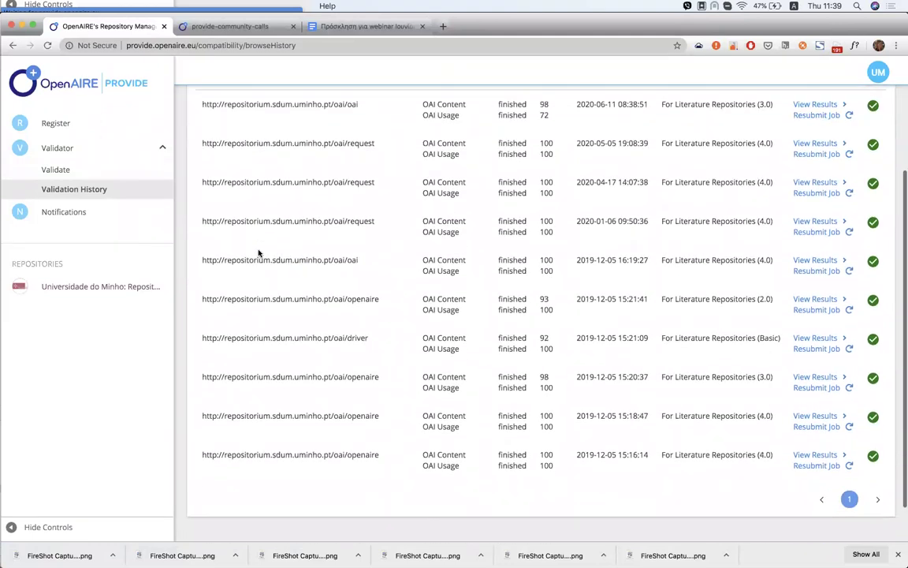
scroll(258, 253, up, 7)
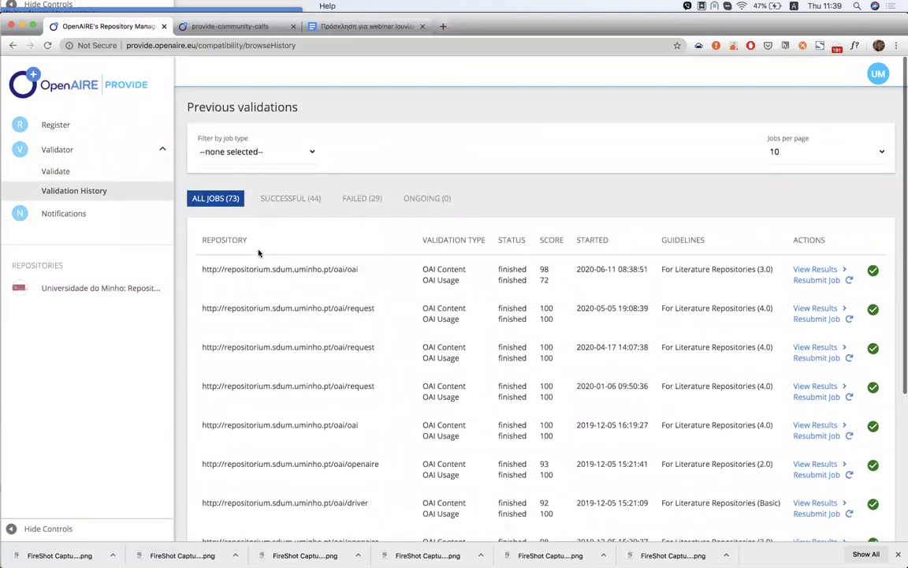
Filter jobs by Successful, Failed, Ongoing and All, then open the 2020-06-11 job's results
click(301, 197)
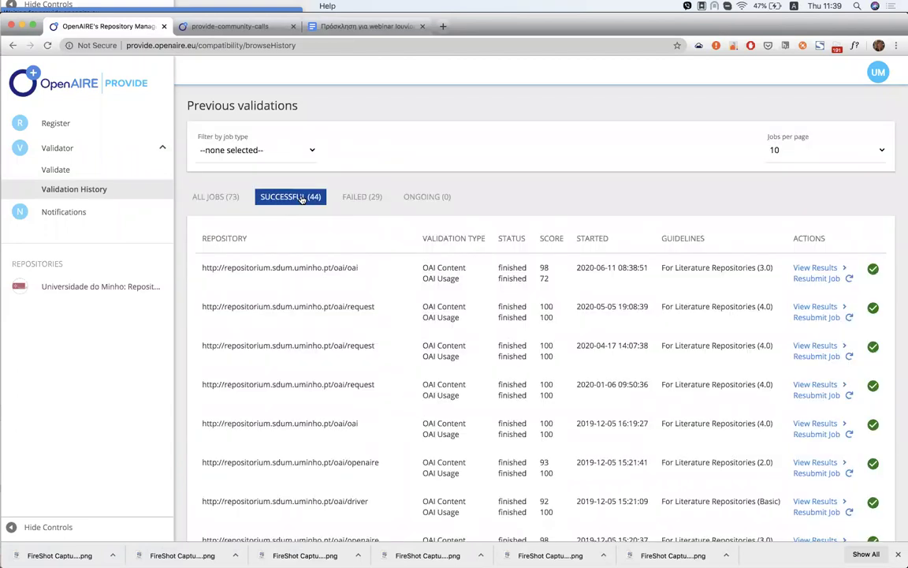
click(368, 197)
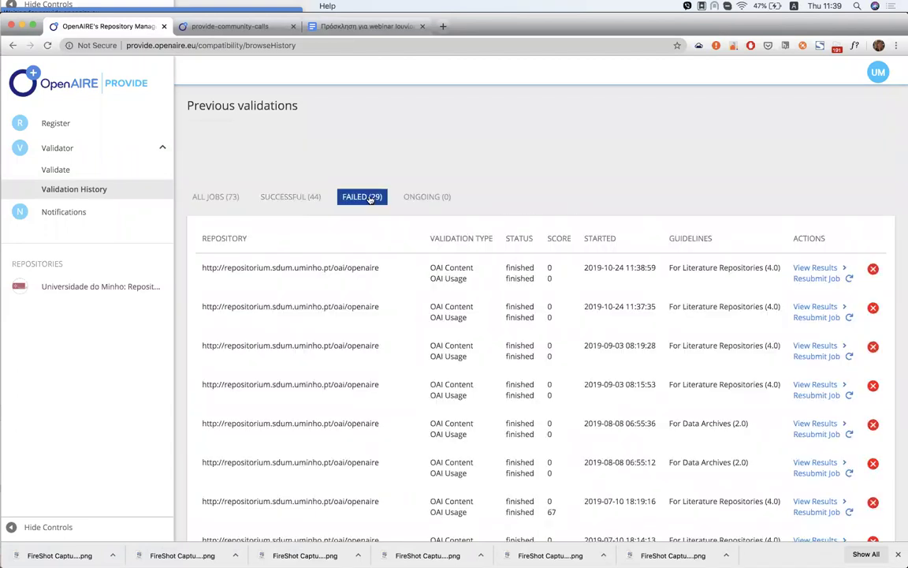
click(430, 198)
click(224, 198)
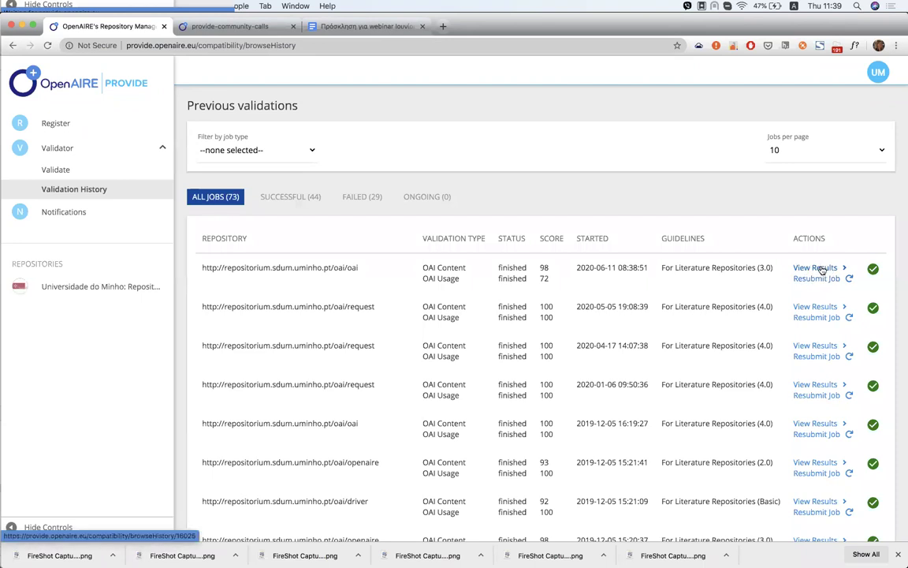
click(817, 268)
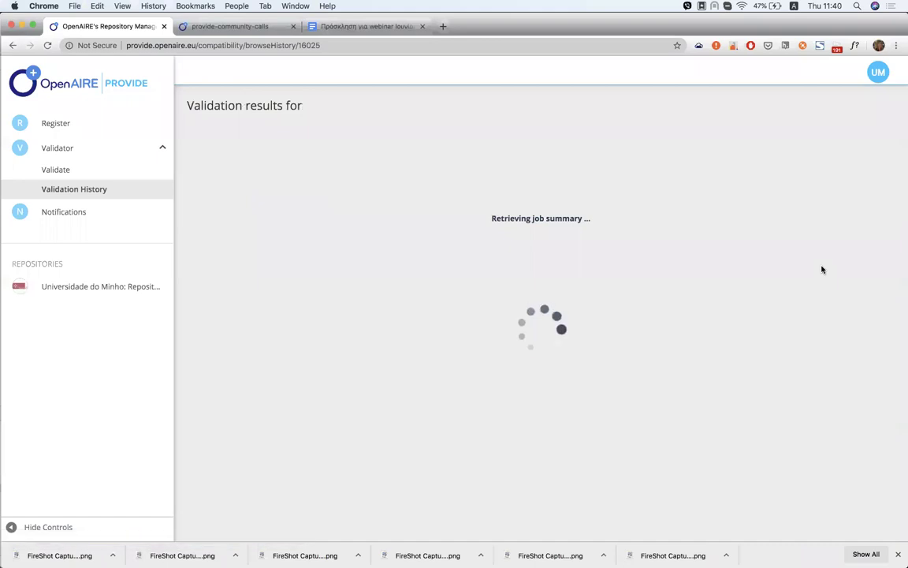
Read the record counts for Field Subject (10) and Field Project Identifier (7) in the content chart
scroll(591, 299, down, 1)
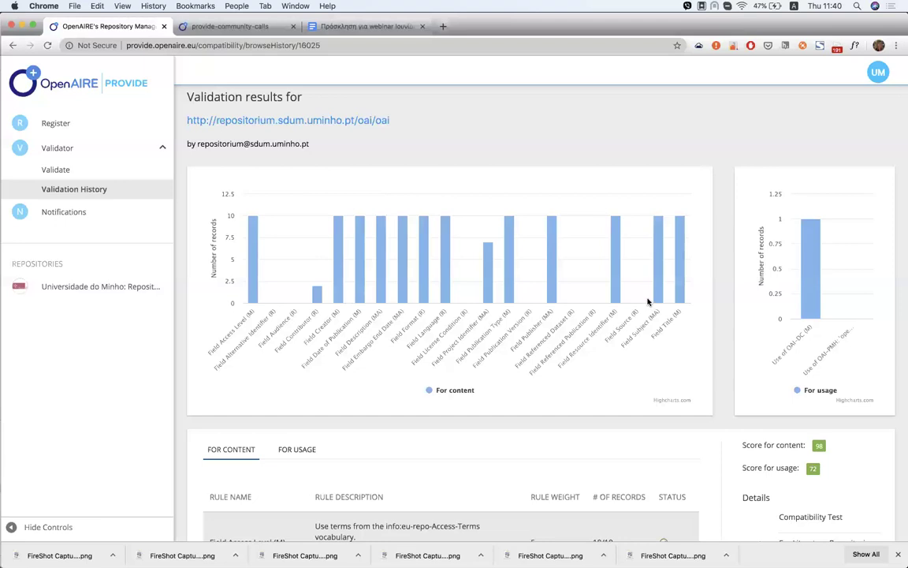
mouse_move(657, 284)
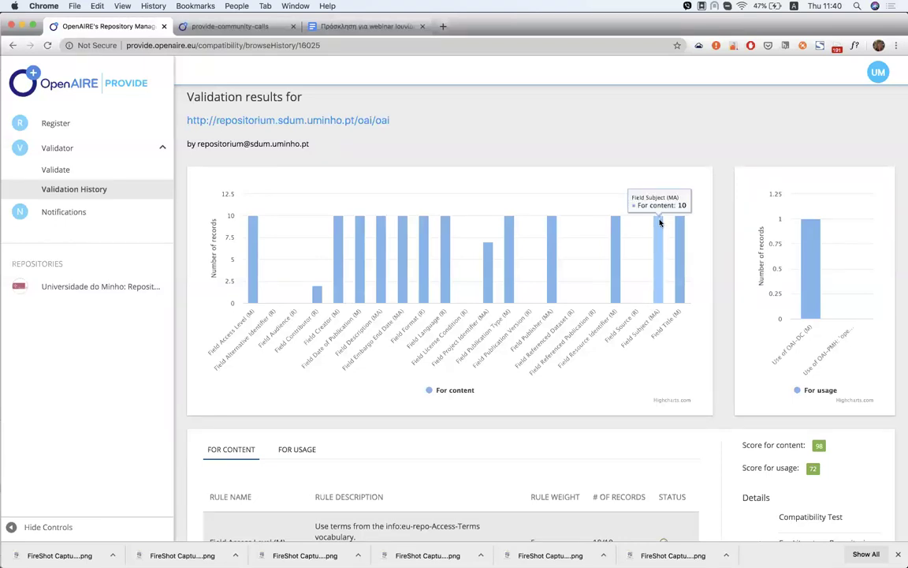
mouse_move(489, 254)
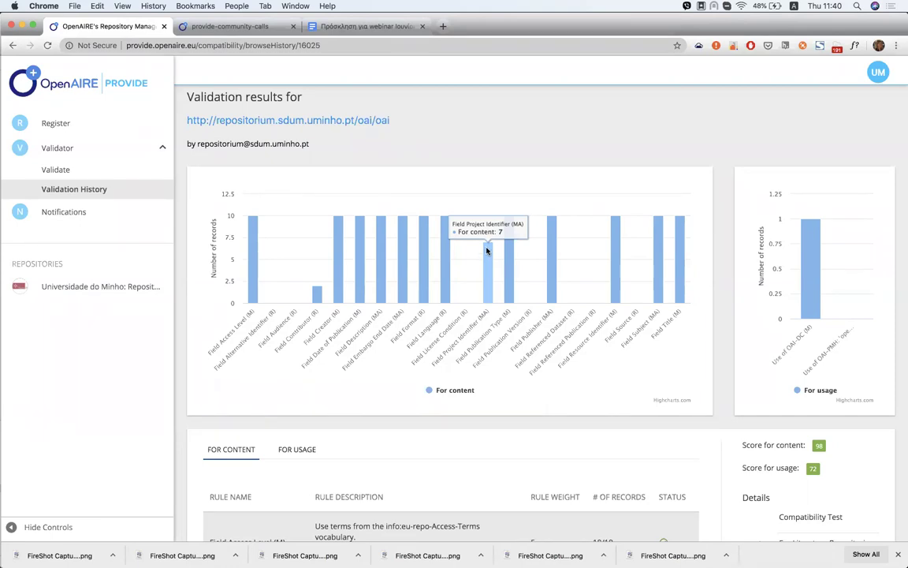
Scroll the rule results down to Field Access Level's 10/10 records count
scroll(487, 251, down, 1)
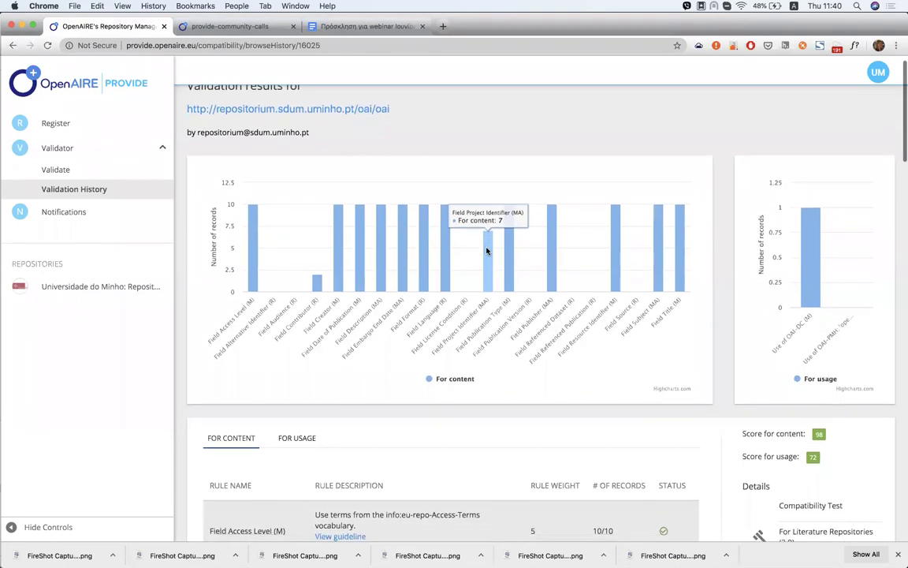
scroll(487, 250, down, 3)
scroll(486, 251, down, 3)
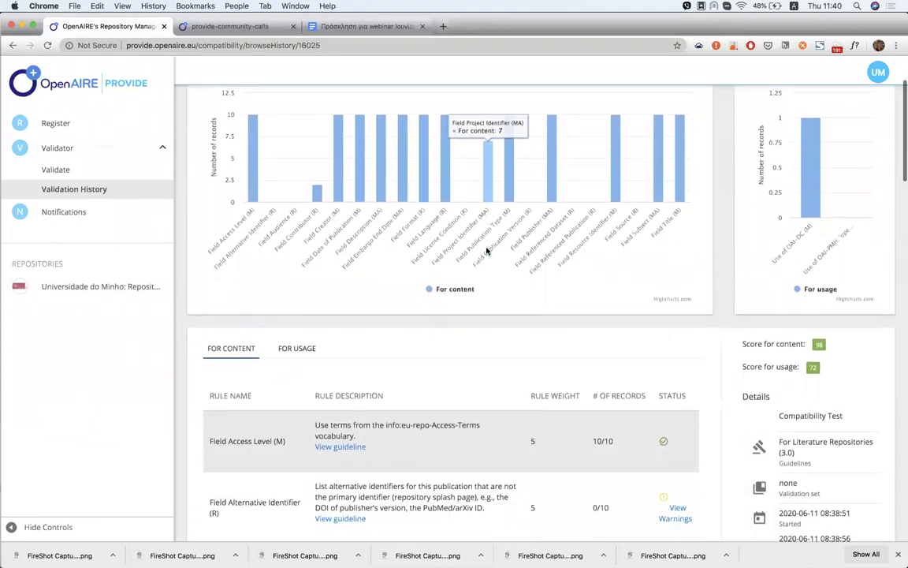
scroll(573, 358, down, 3)
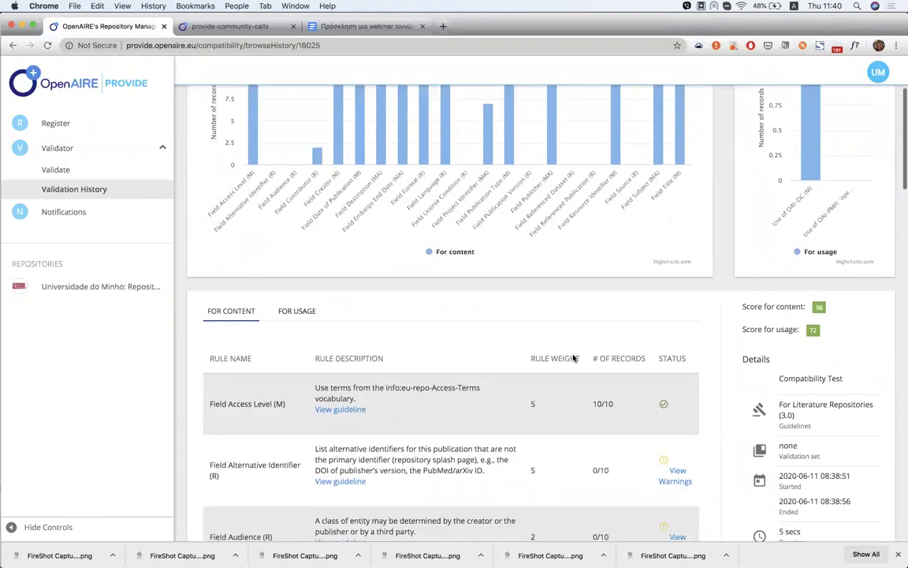
scroll(345, 344, down, 3)
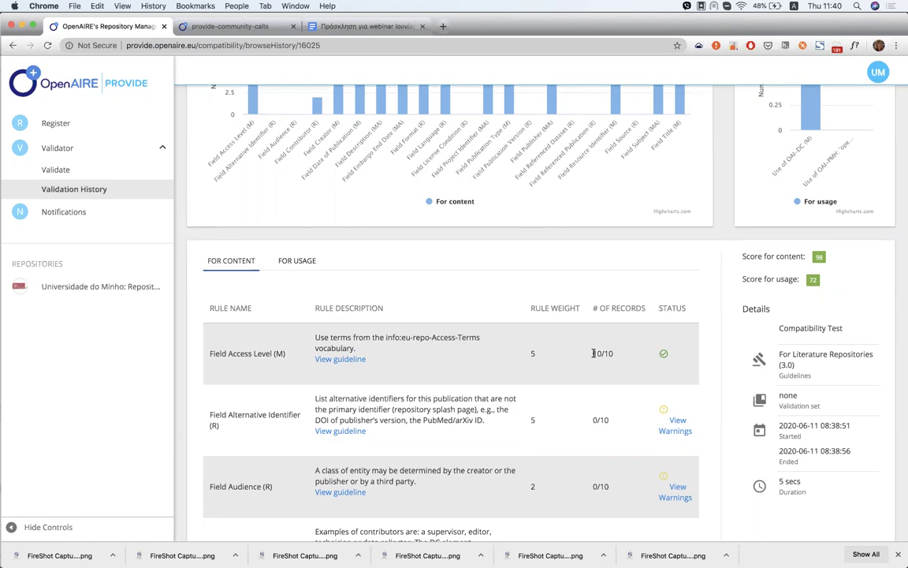
drag(594, 353, 613, 354)
click(619, 358)
List Field Alternative Identifier (R) warnings and open record 1822/17133 in a new tab
scroll(609, 356, down, 1)
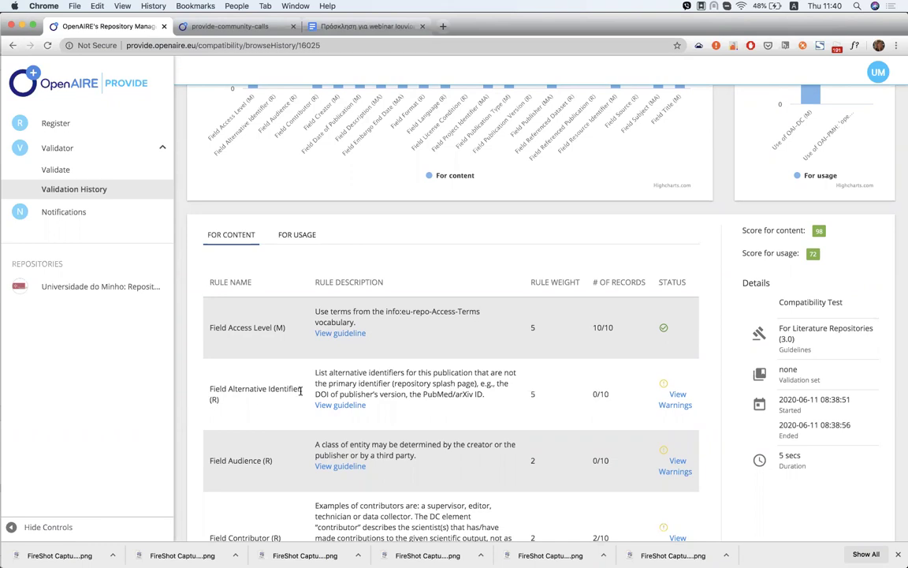
drag(211, 399, 221, 402)
click(214, 399)
click(677, 400)
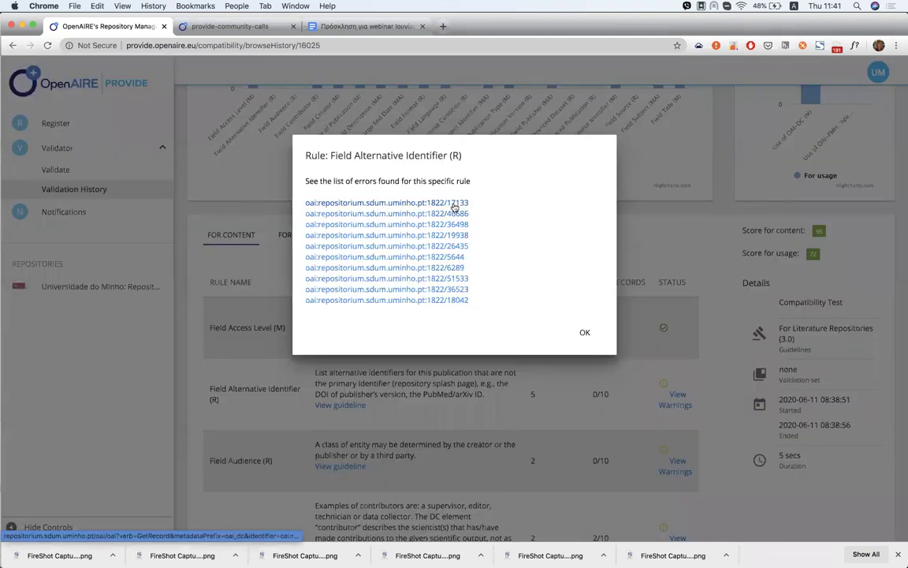
click(454, 204)
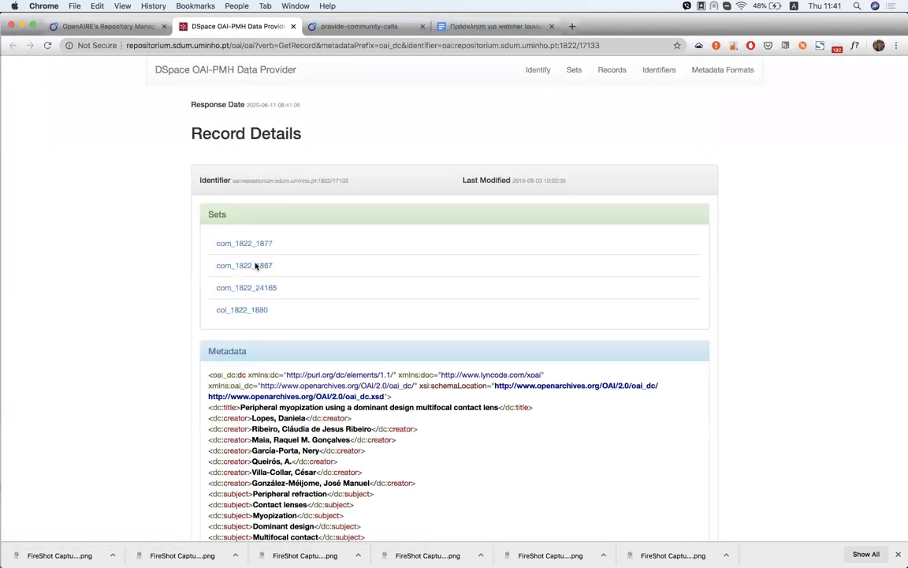
Read the DSpace record's sets and metadata, then return to the Field Alternative Identifier error list
scroll(270, 288, down, 2)
scroll(268, 289, down, 3)
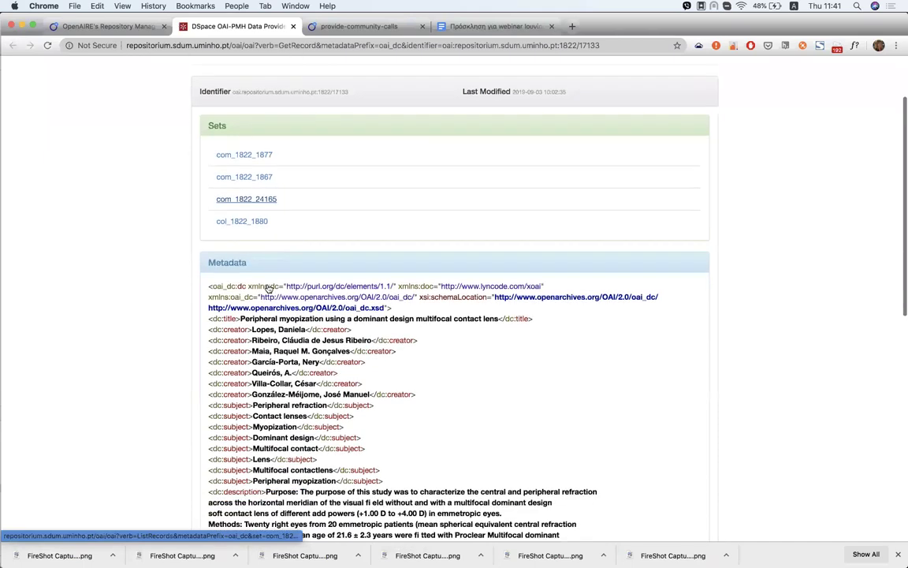
scroll(290, 369, down, 2)
scroll(290, 369, down, 1)
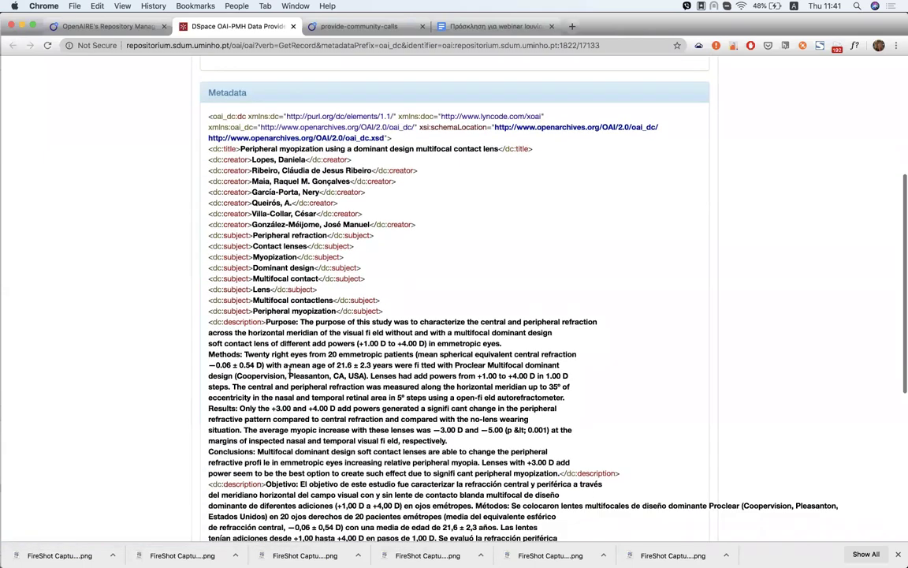
scroll(289, 374, down, 3)
scroll(286, 176, up, 5)
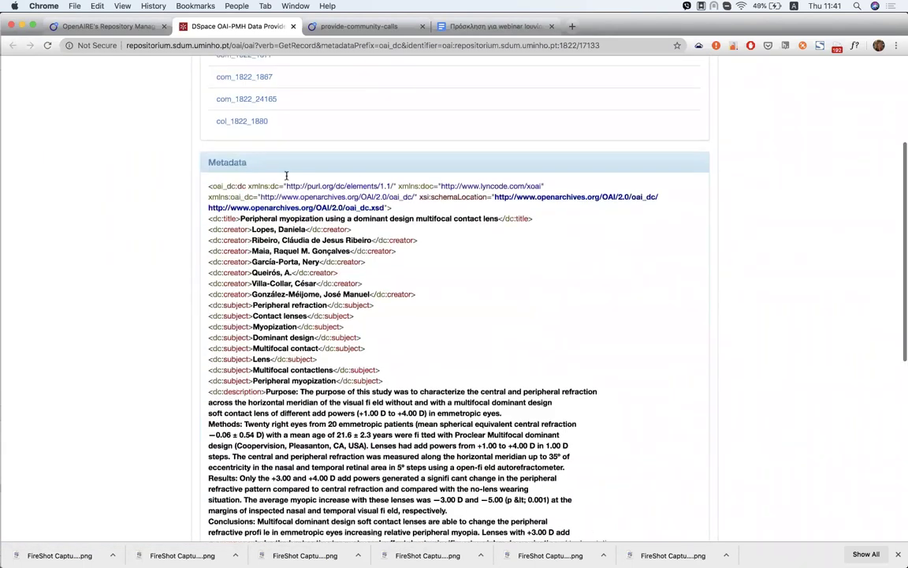
scroll(286, 176, up, 1)
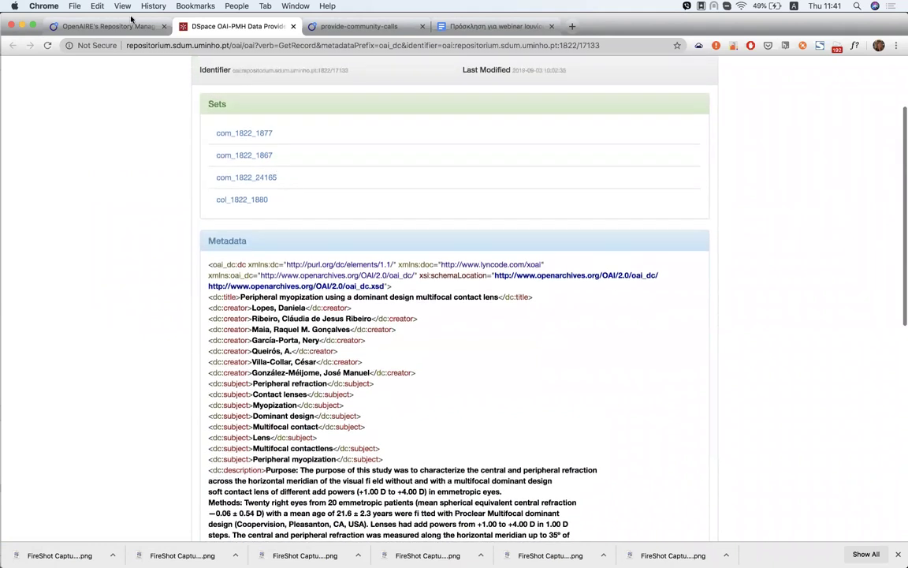
click(122, 26)
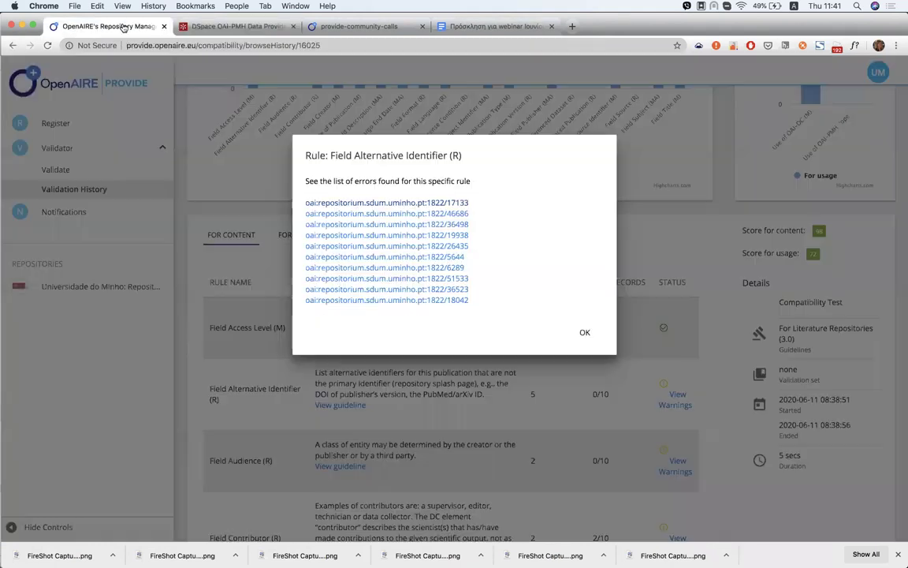
Close the Field Alternative Identifier error list and scroll back through the rule results
click(584, 333)
scroll(551, 341, down, 5)
scroll(551, 341, up, 4)
scroll(552, 339, up, 4)
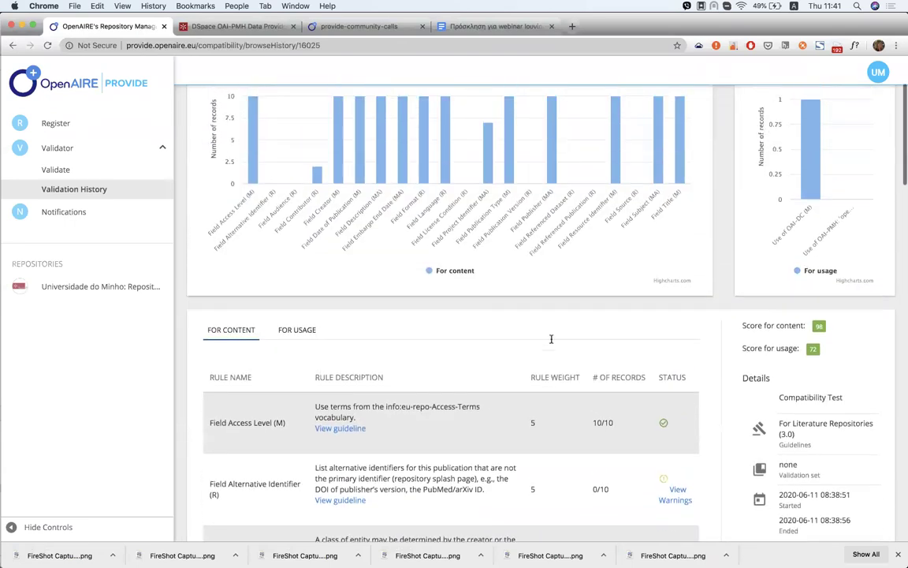
scroll(397, 297, up, 1)
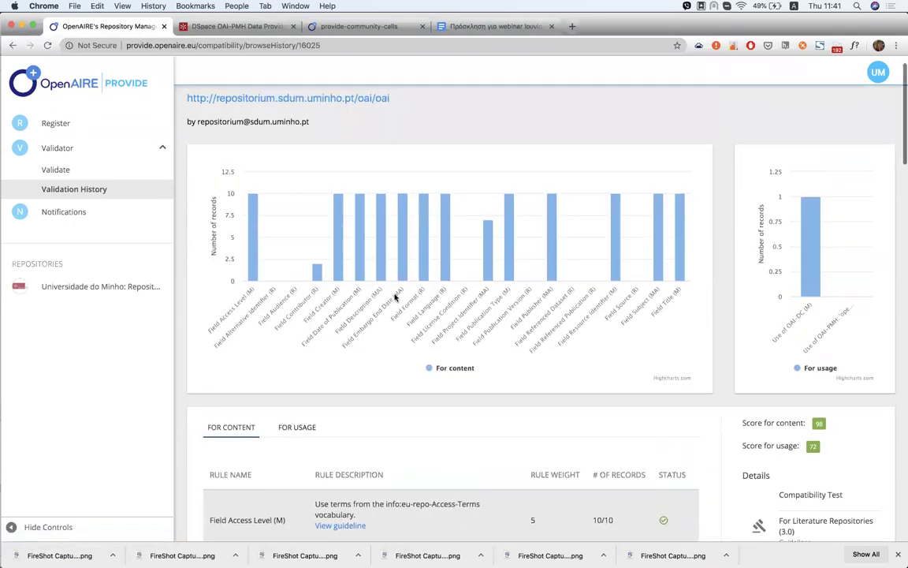
List the three records failing Field Project Identifier and open the first, record 17133
scroll(397, 296, down, 5)
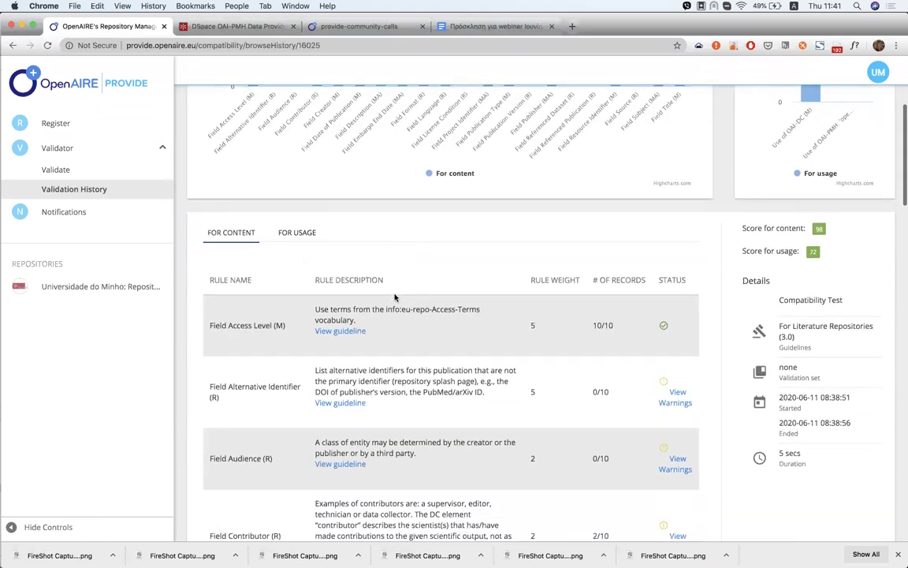
scroll(394, 294, down, 12)
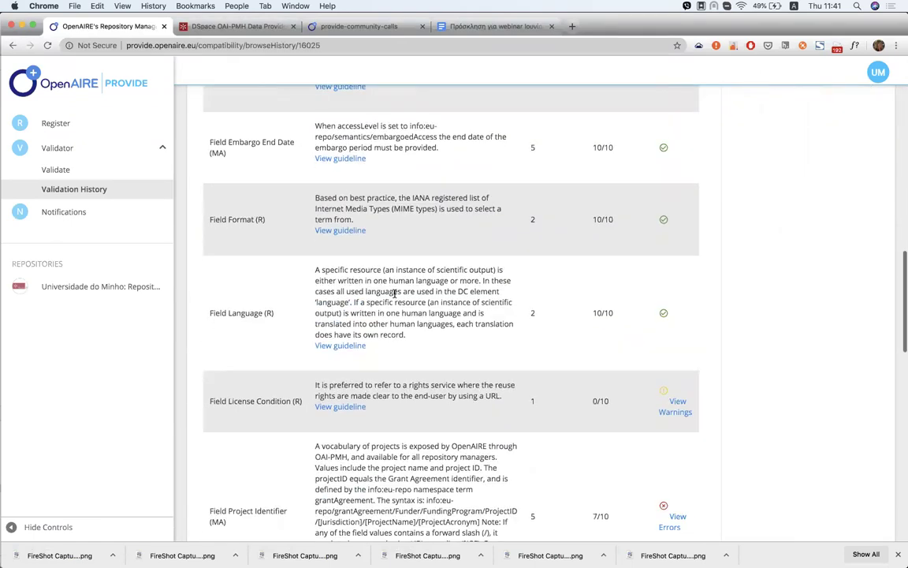
scroll(394, 294, up, 1)
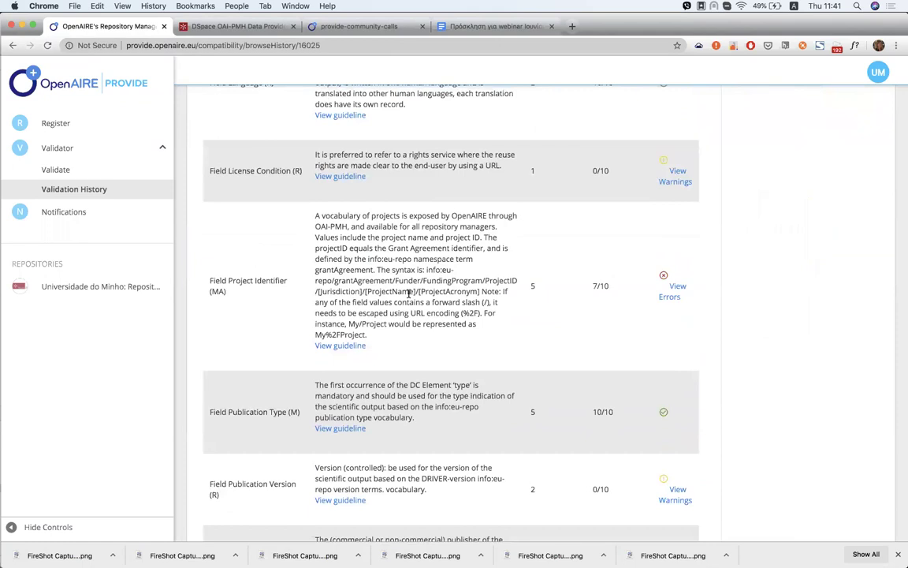
click(672, 292)
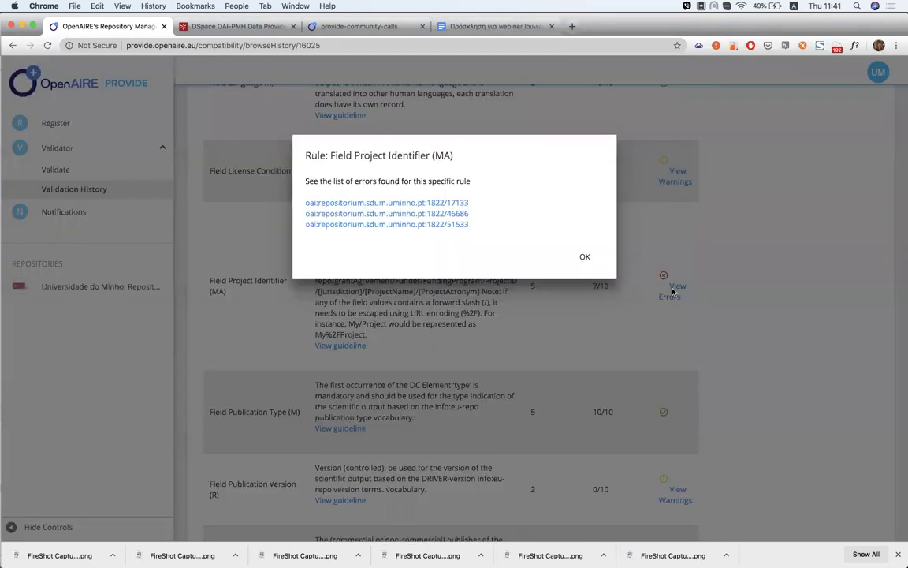
click(432, 203)
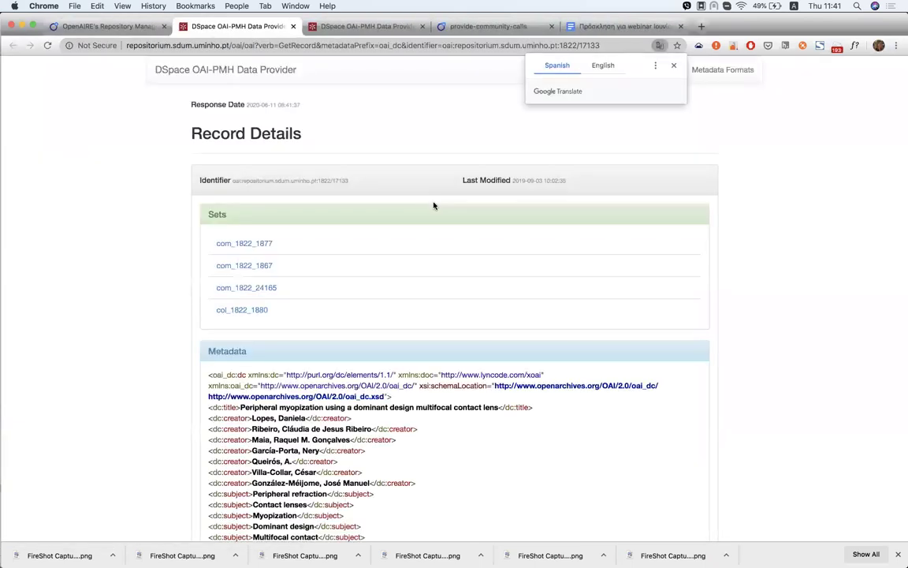
Check record 17133's metadata, where grant SAF2008-01114-E appears only in a description, then return to OpenAIRE
scroll(432, 206, down, 2)
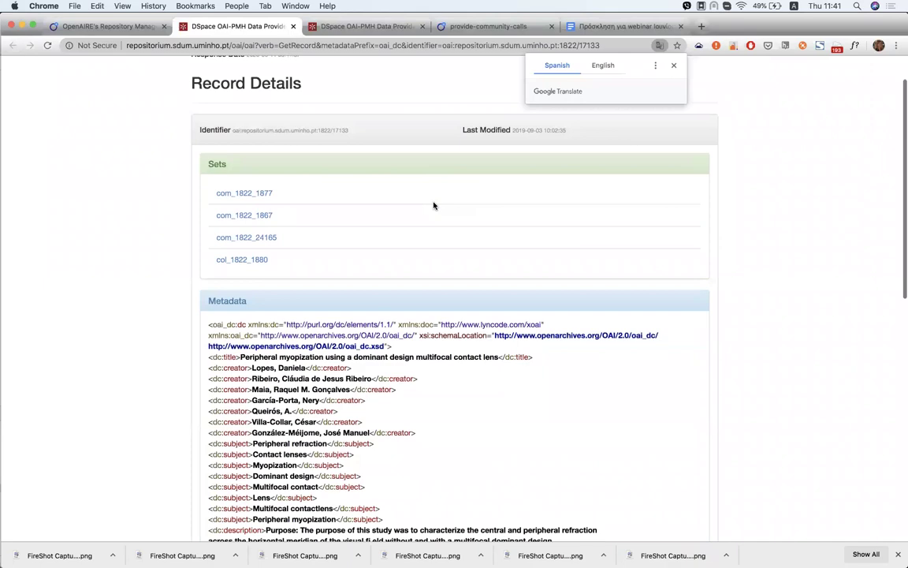
scroll(433, 206, down, 5)
scroll(433, 206, down, 13)
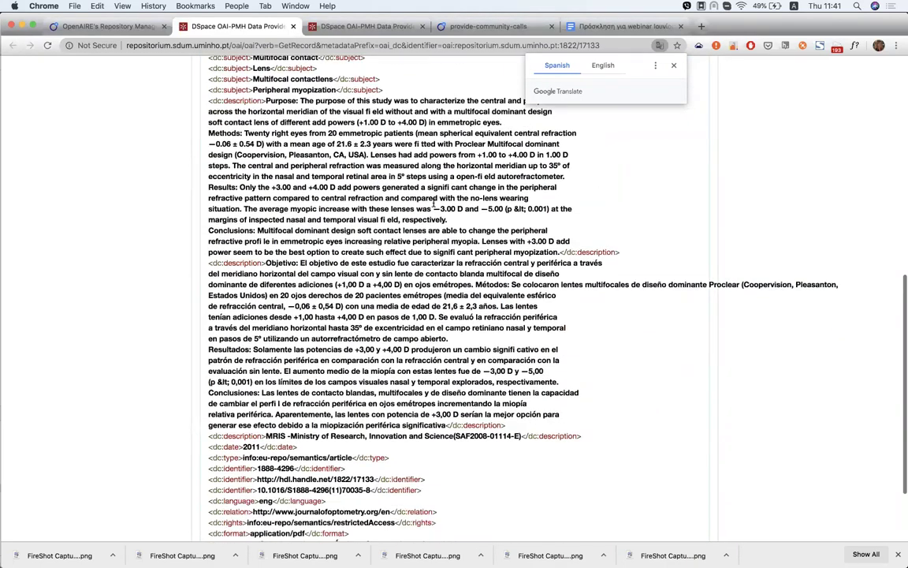
scroll(351, 282, up, 1)
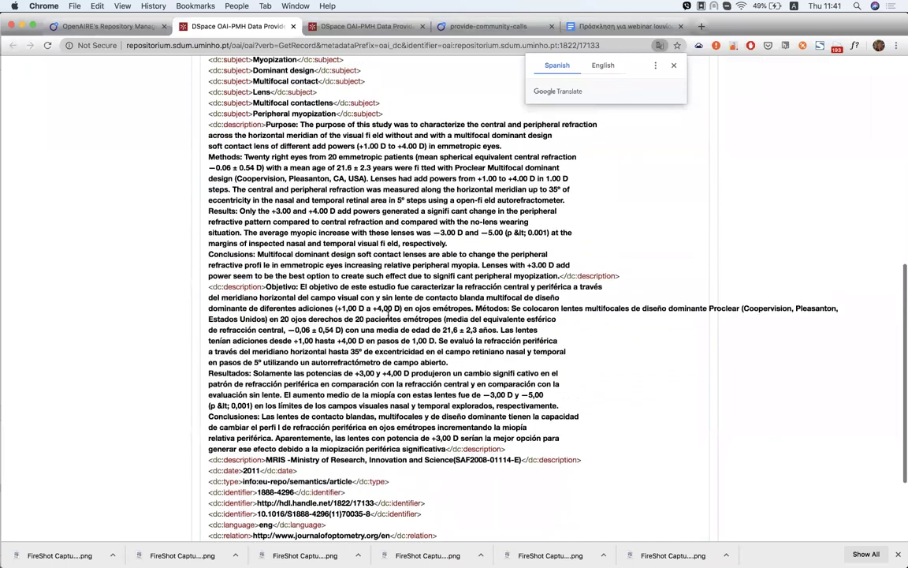
scroll(387, 314, up, 3)
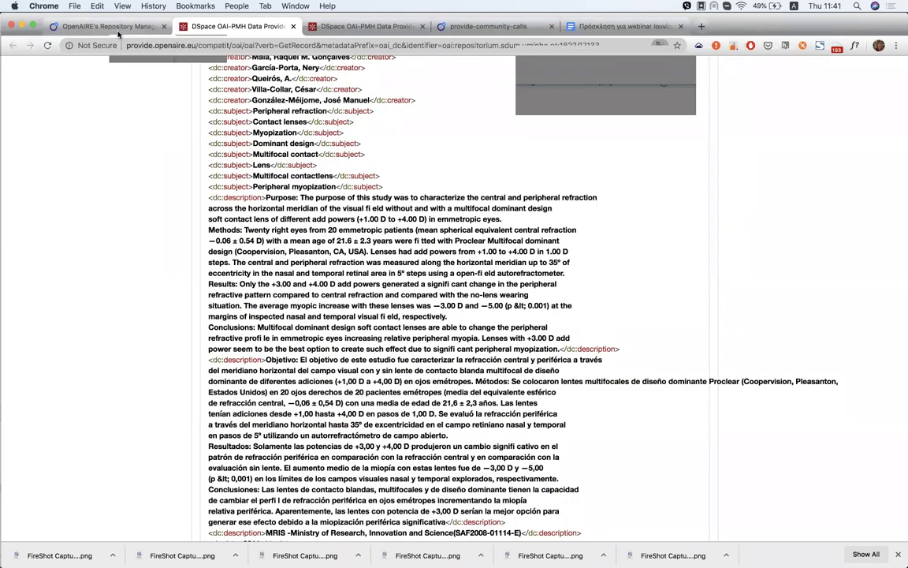
click(118, 34)
Close the Field Project Identifier errors and return to the /oai/oai charts (content 98, usage 72)
click(585, 257)
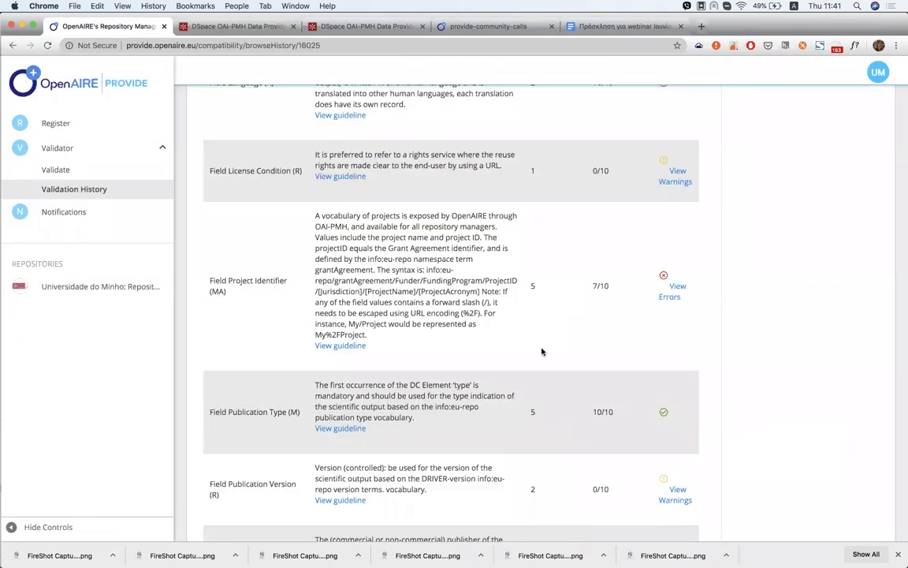
scroll(542, 351, down, 4)
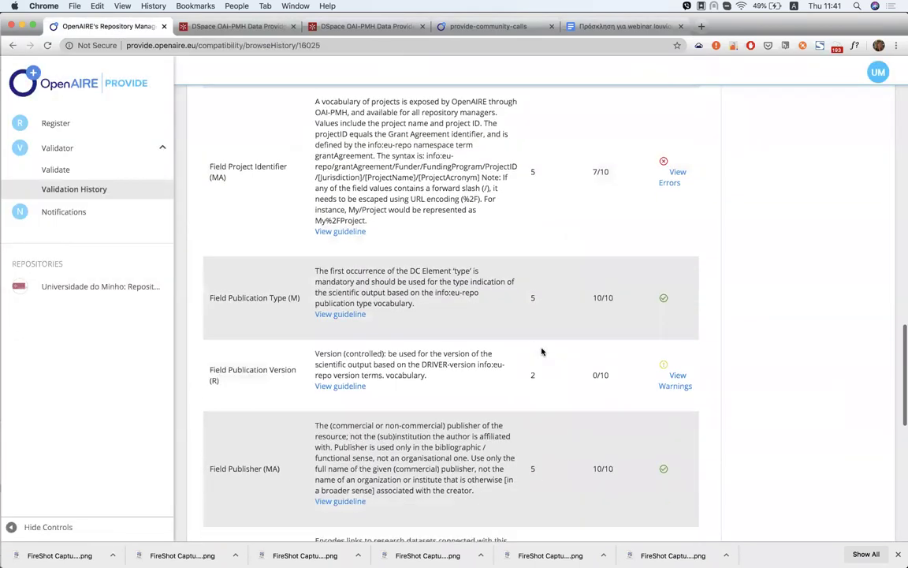
scroll(542, 351, up, 10)
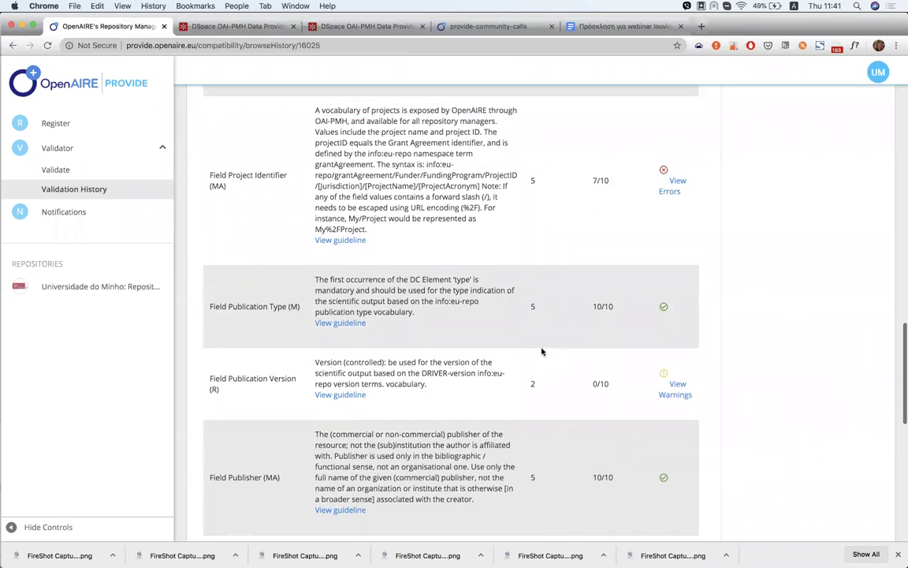
scroll(542, 352, up, 15)
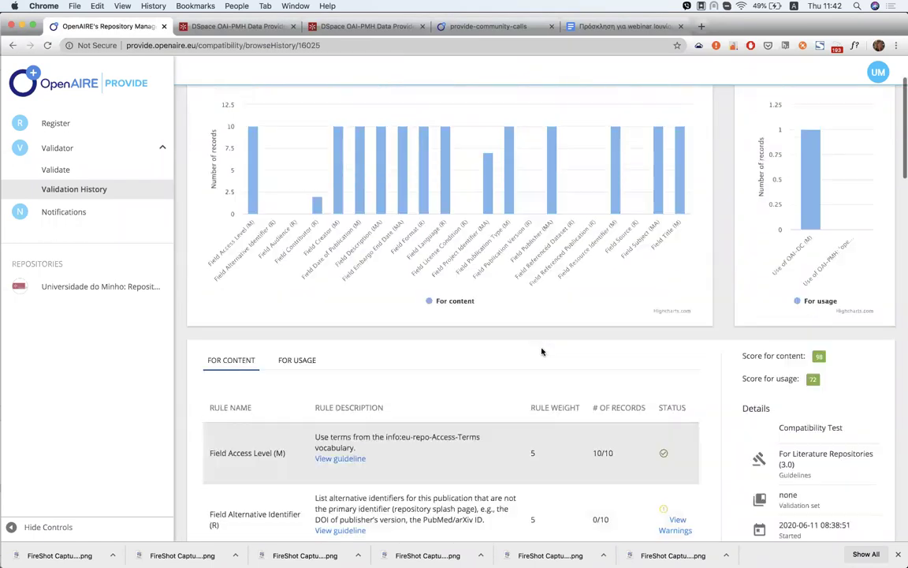
scroll(542, 351, up, 3)
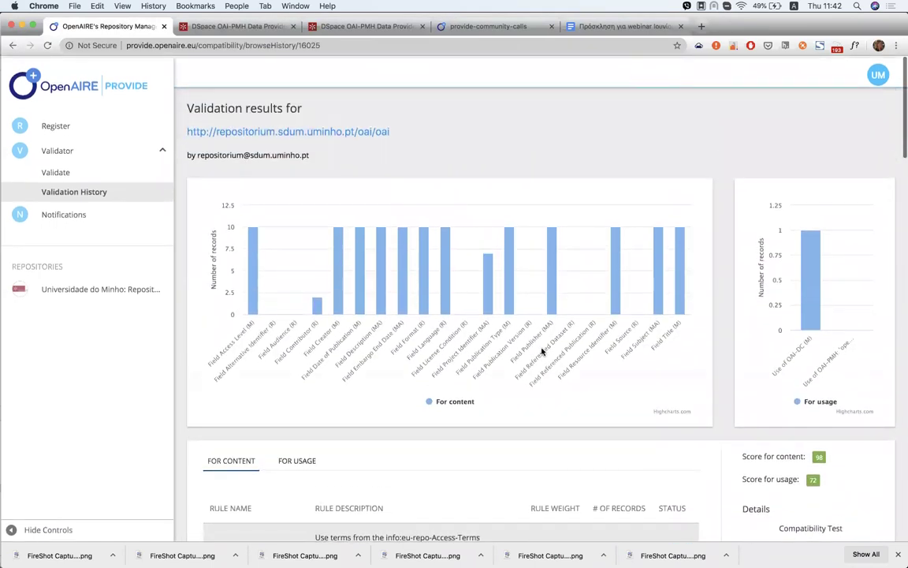